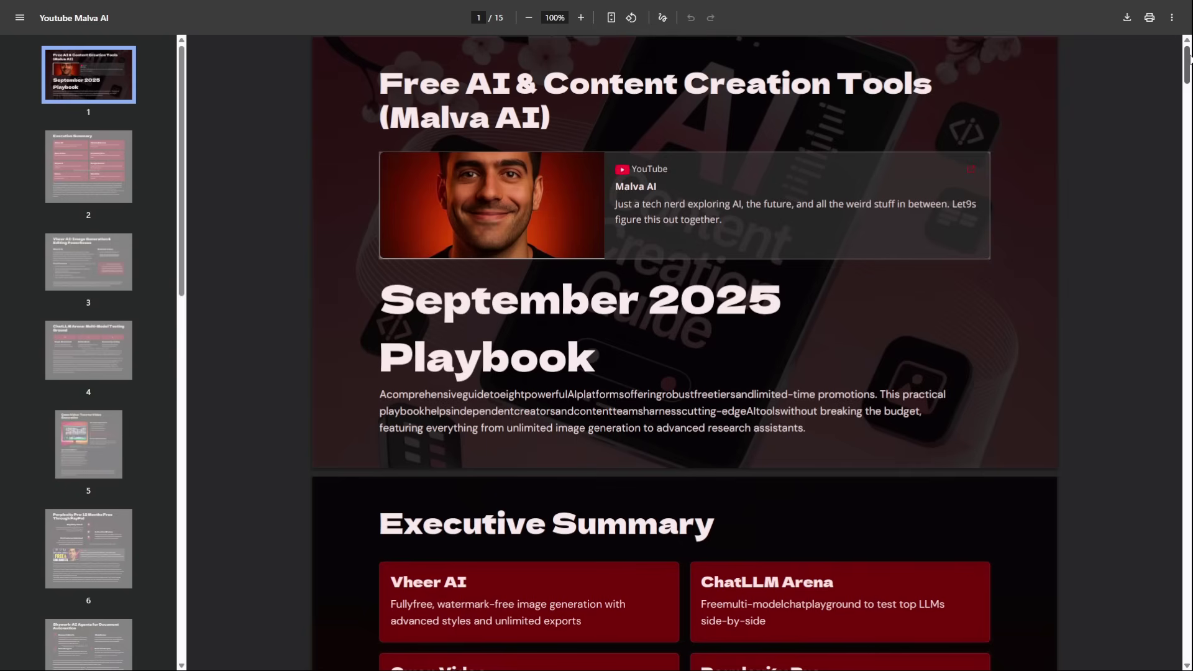
{"action": "left_click_drag", "start_coordinate": [1189, 58], "coordinate": [1189, 143]}
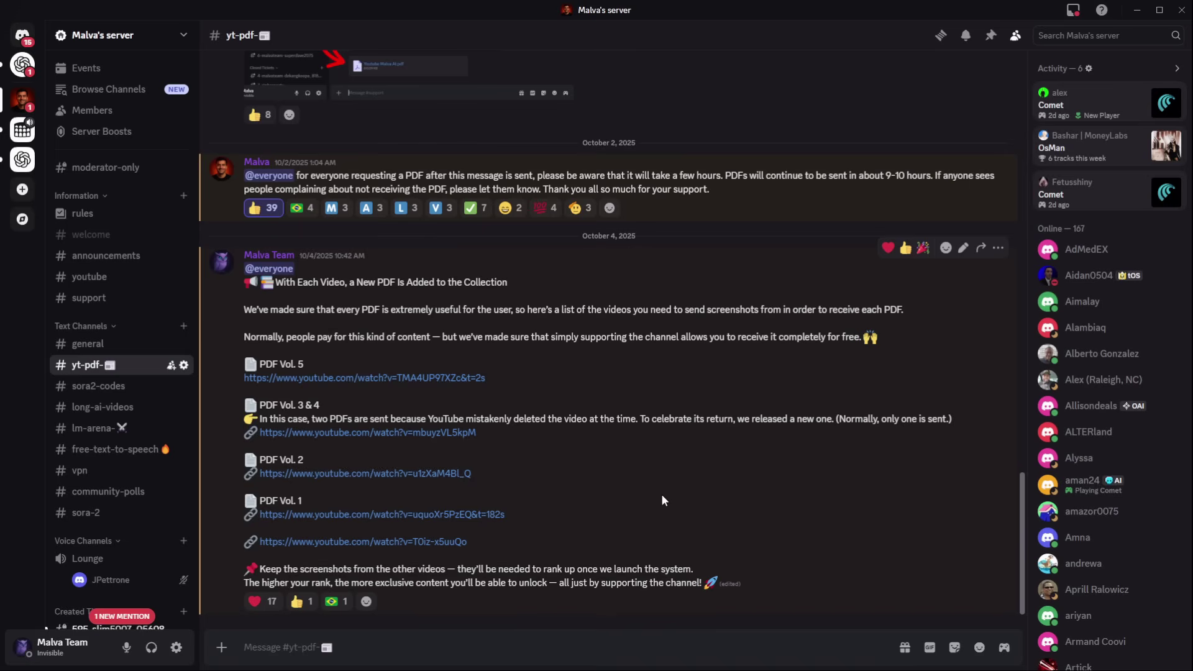
{"action": "scroll", "coordinate": [661, 494], "scroll_direction": "up", "scroll_amount": 15}
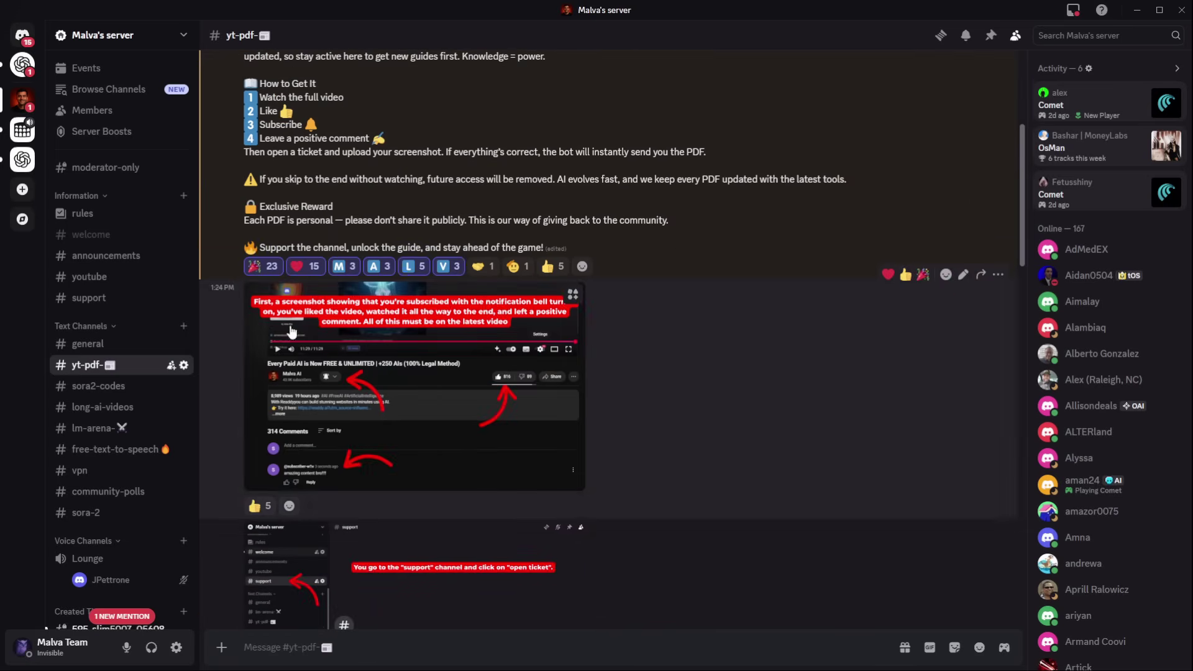
{"action": "left_click", "coordinate": [324, 372]}
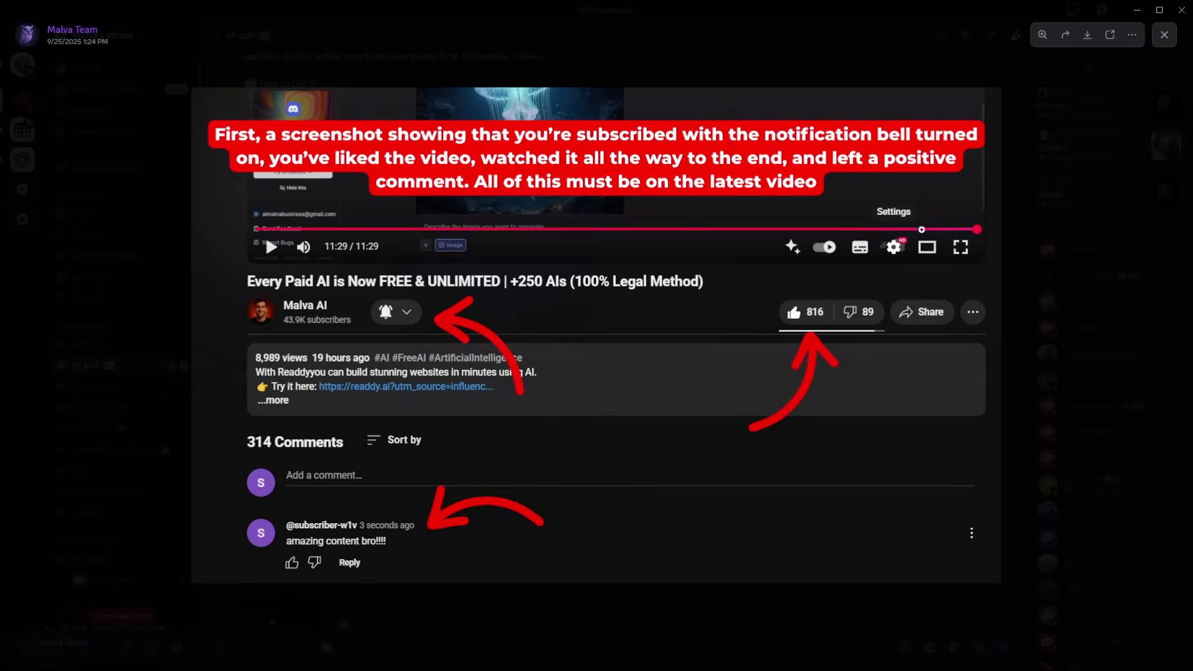
{"action": "key", "text": "Escape"}
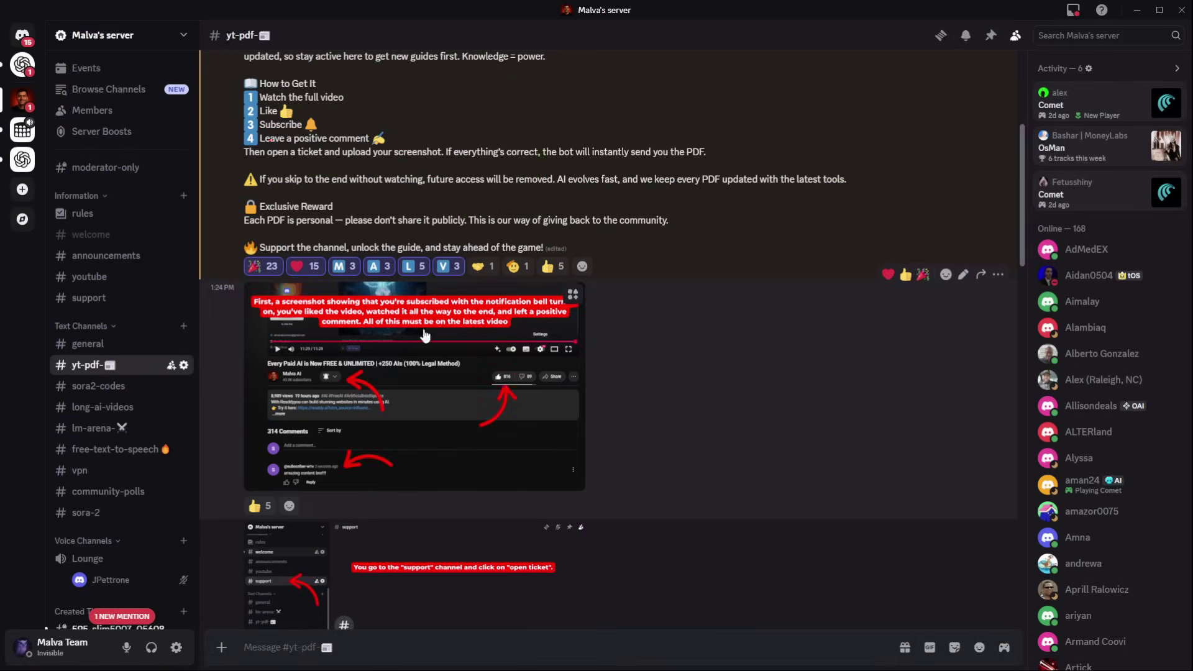
{"action": "scroll", "coordinate": [454, 419], "scroll_direction": "down", "scroll_amount": 3}
{"action": "scroll", "coordinate": [453, 418], "scroll_direction": "down", "scroll_amount": 3}
{"action": "left_click", "coordinate": [319, 334]}
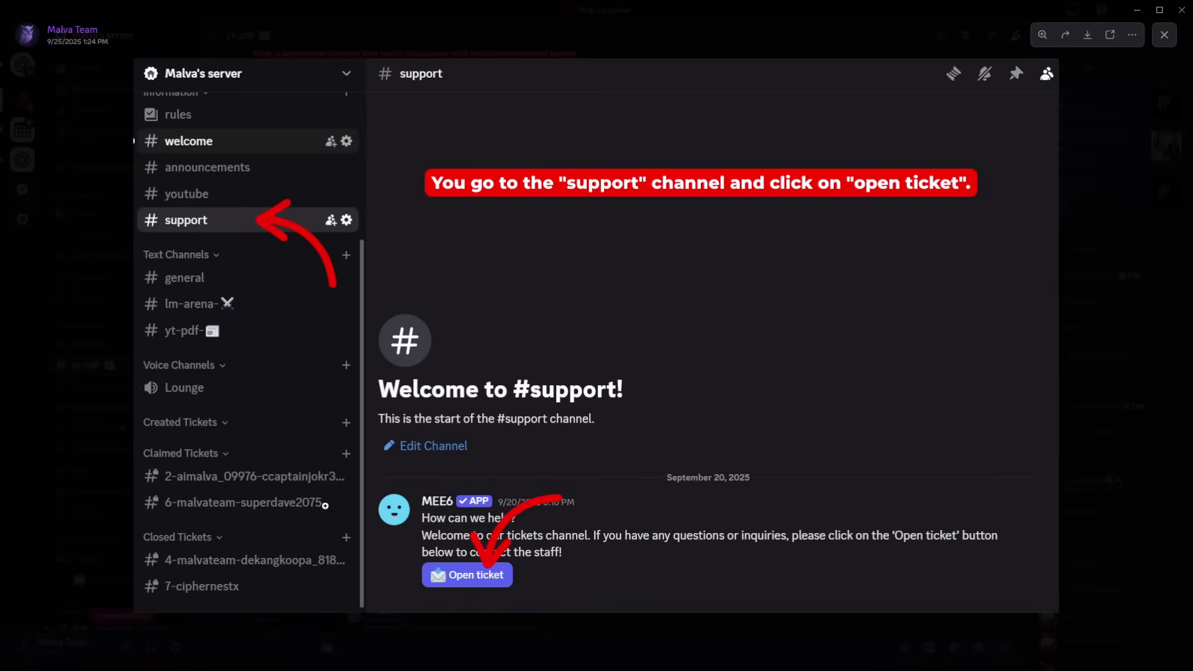
{"action": "key", "text": "Escape"}
{"action": "scroll", "coordinate": [550, 359], "scroll_direction": "down", "scroll_amount": 3}
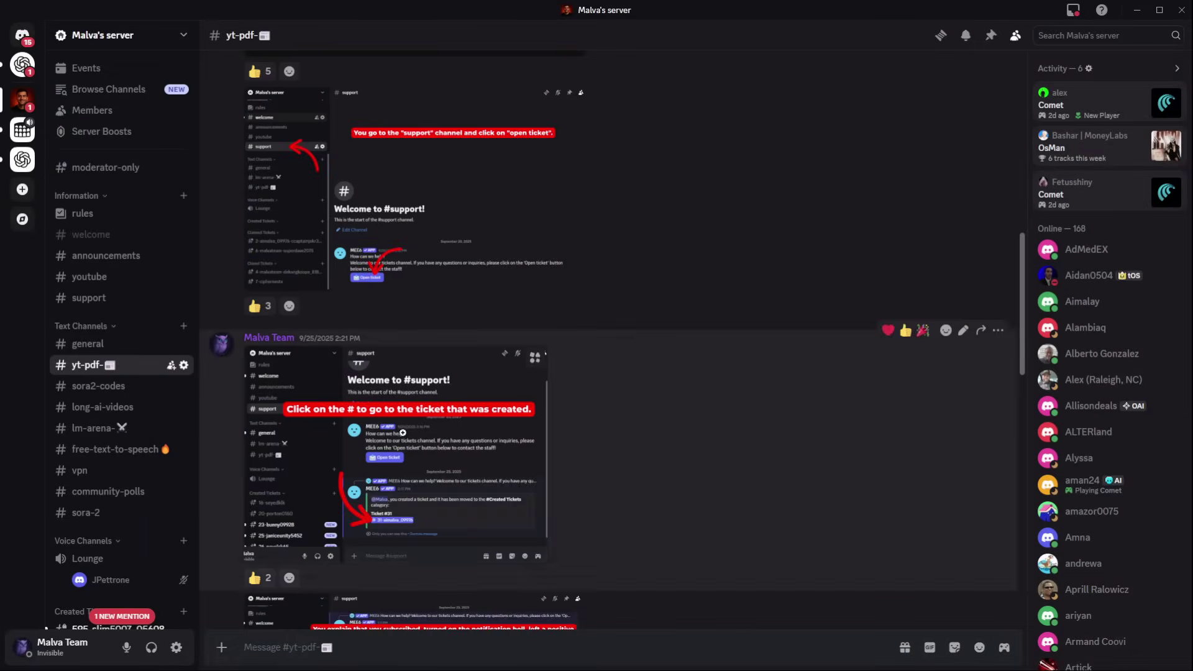
{"action": "left_click", "coordinate": [691, 397]}
{"action": "left_click", "coordinate": [1064, 355]}
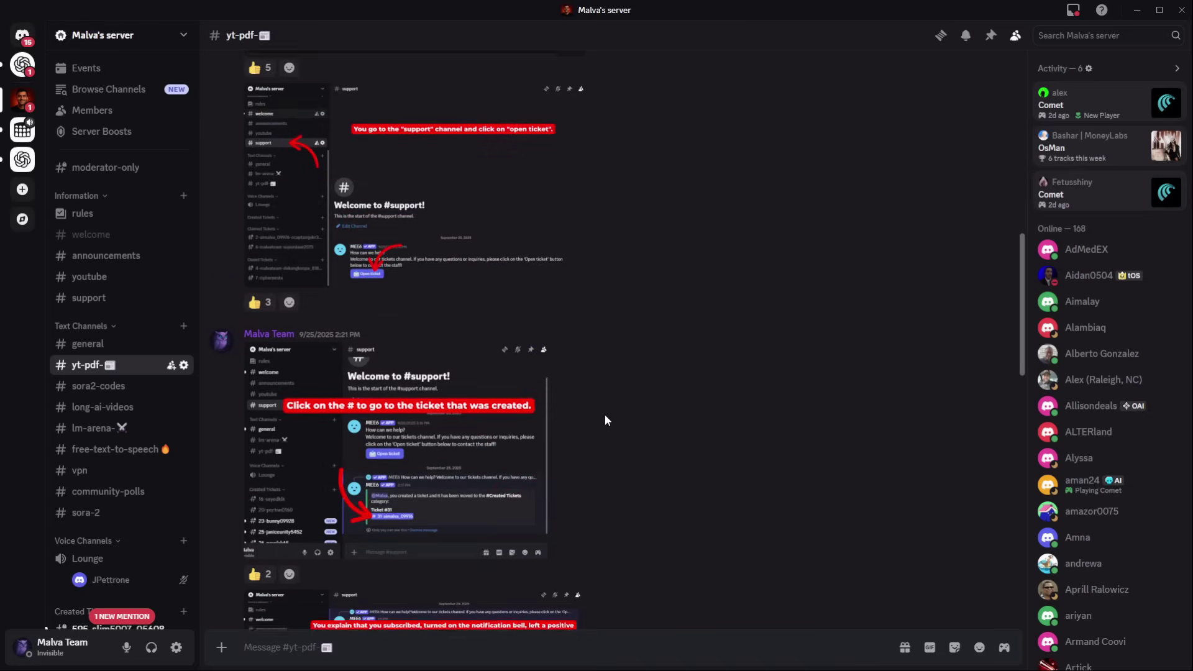
{"action": "scroll", "coordinate": [573, 437], "scroll_direction": "down", "scroll_amount": 8}
{"action": "scroll", "coordinate": [450, 407], "scroll_direction": "down", "scroll_amount": 4}
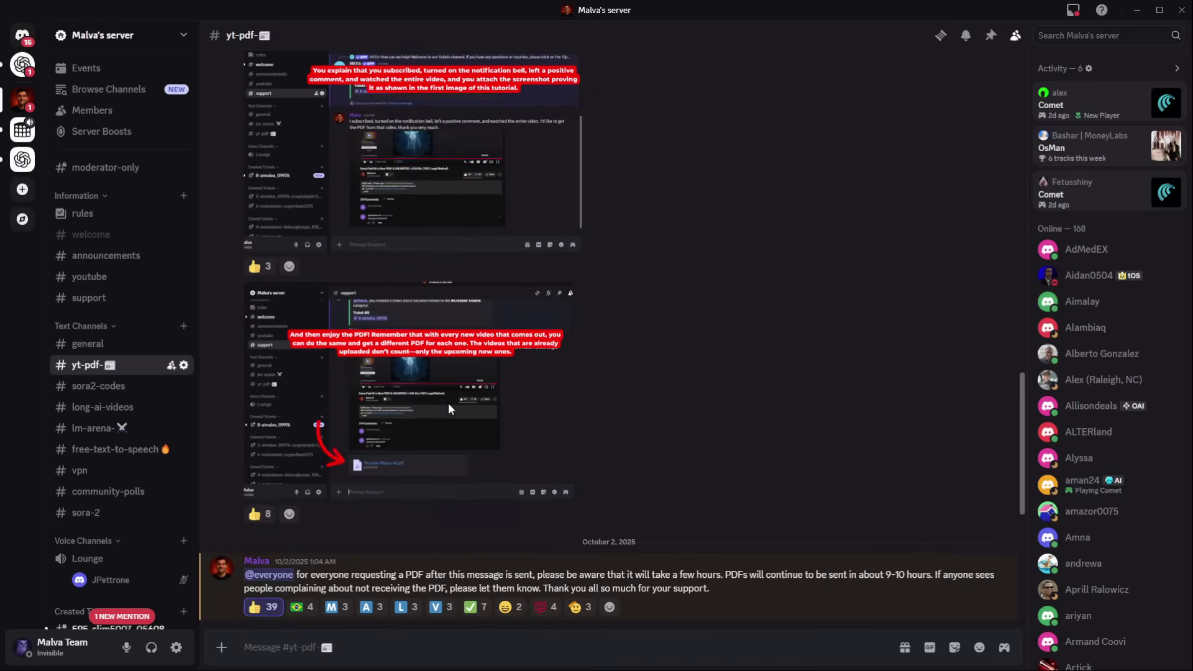
{"action": "left_click", "coordinate": [448, 402]}
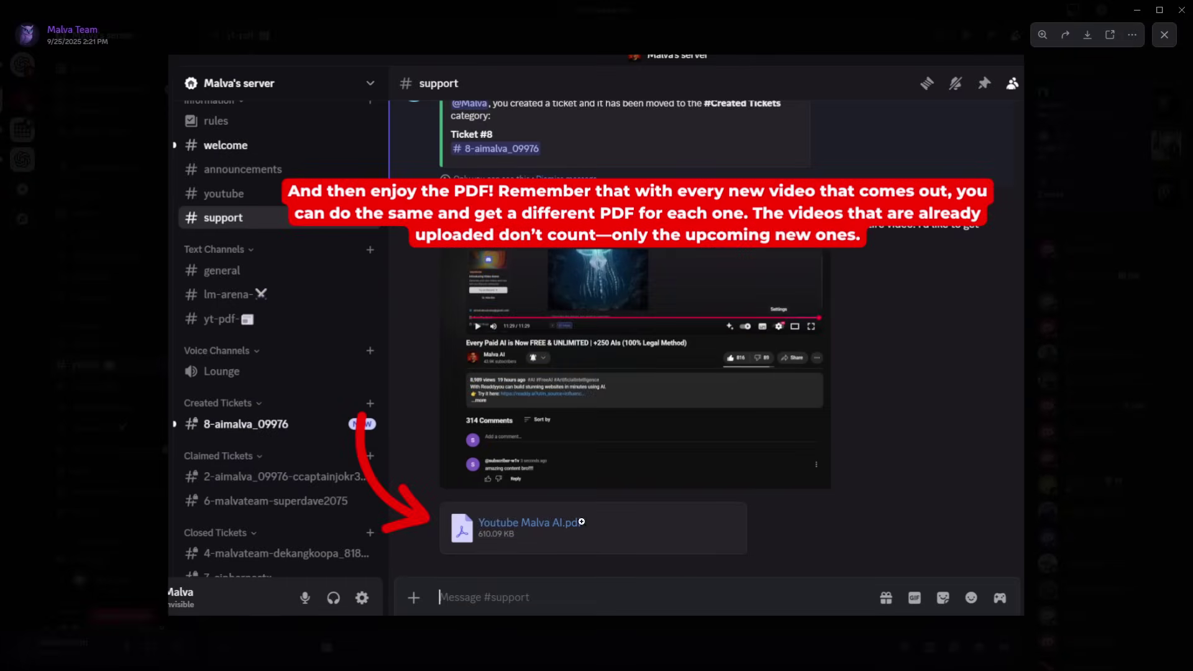
{"action": "left_click", "coordinate": [1176, 364]}
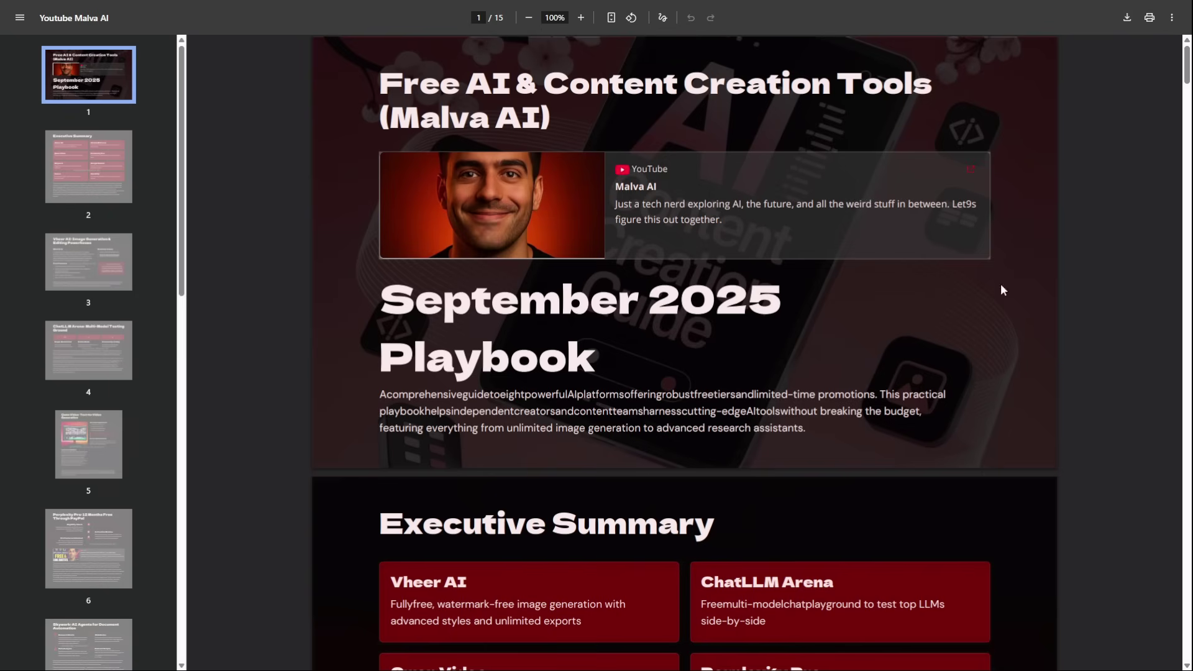
Scroll the playbook PDF down to the ChatLLM Arena page.
{"action": "left_click_drag", "start_coordinate": [1188, 57], "coordinate": [1189, 168]}
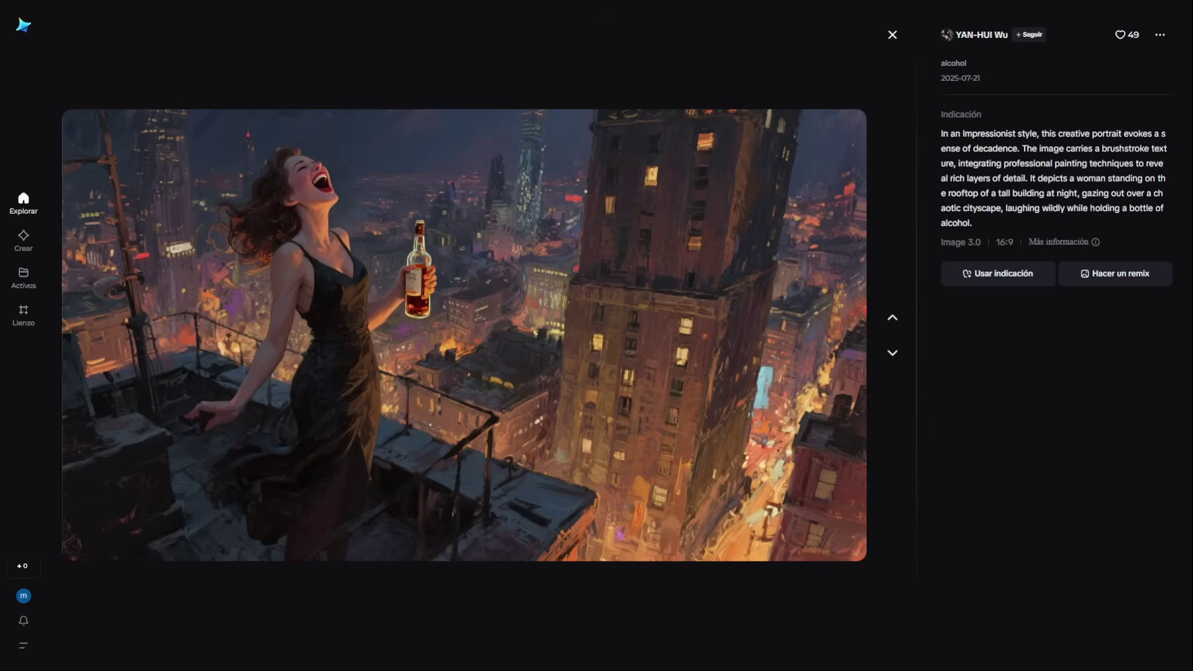
Close the rooftop painting's details and open the Egales market image from the Explore grid.
{"action": "left_click", "coordinate": [893, 37]}
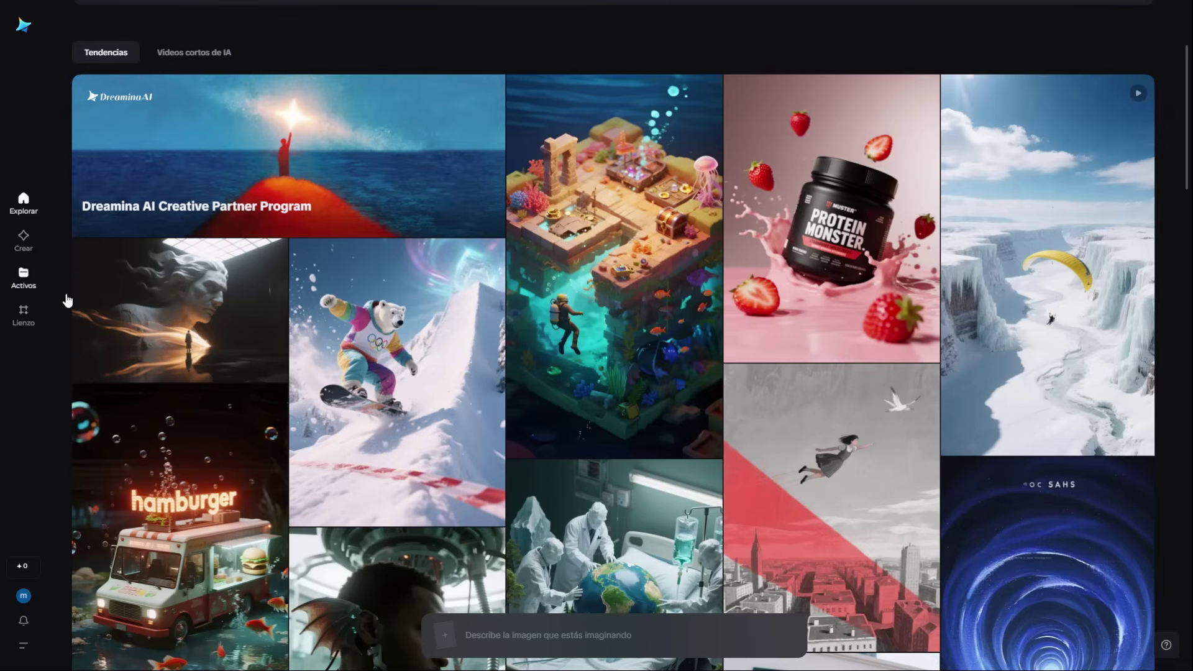
{"action": "scroll", "coordinate": [457, 322], "scroll_direction": "down", "scroll_amount": 6}
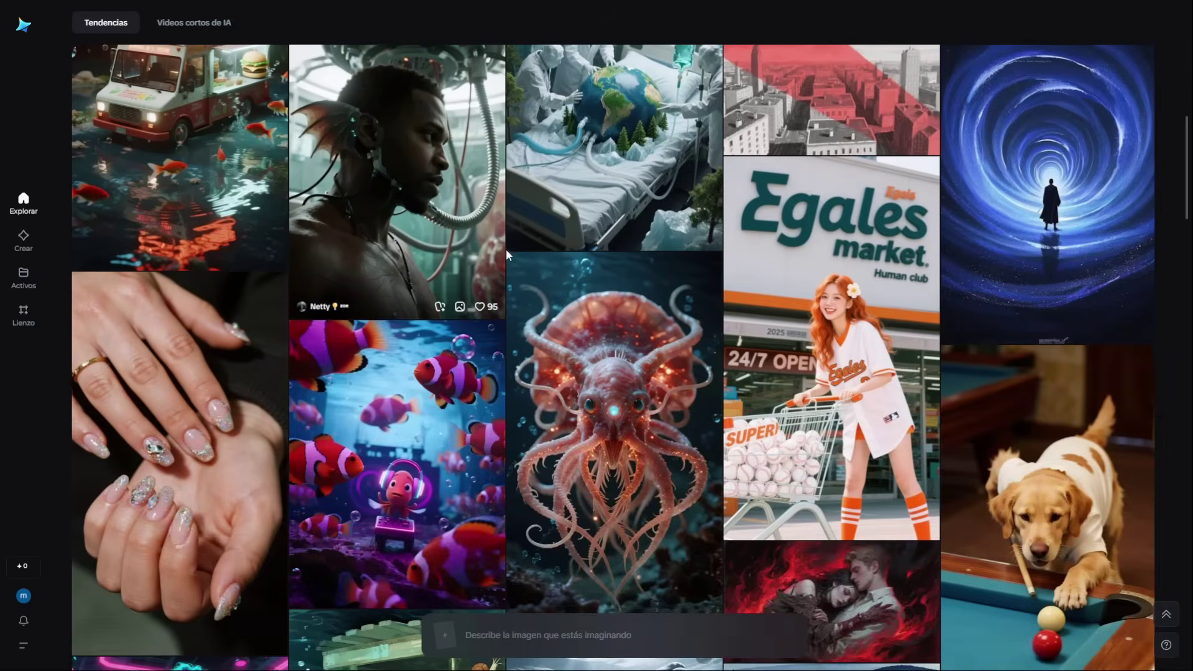
{"action": "left_click", "coordinate": [844, 273]}
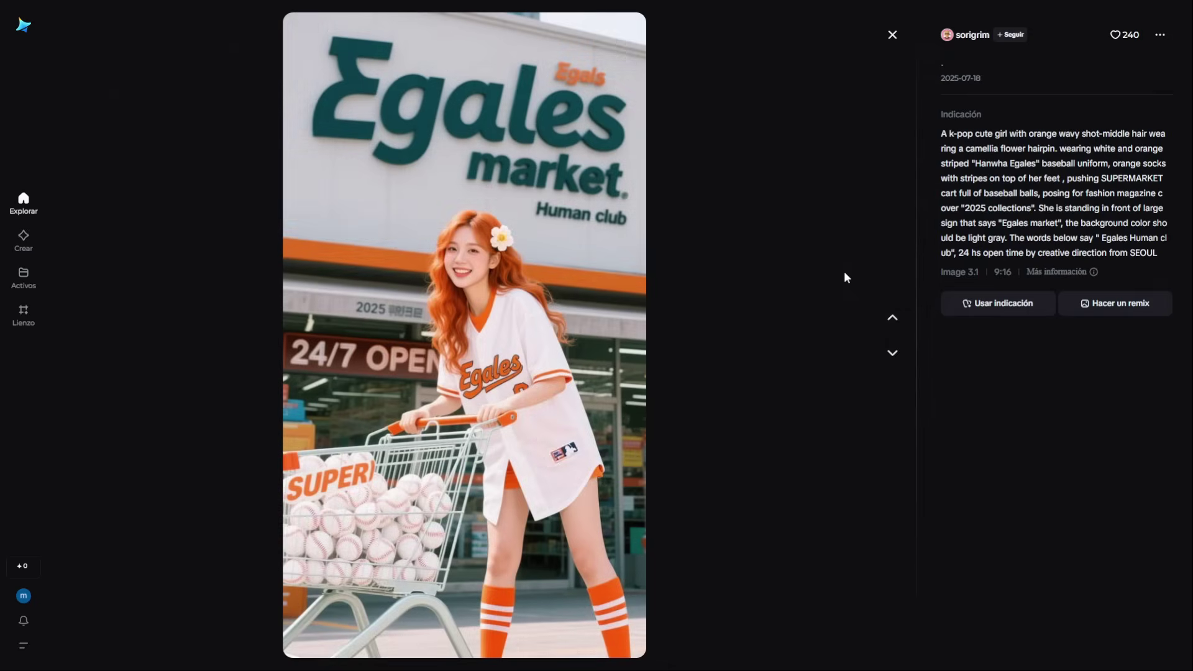
View the Egales market image full screen, zoom in and back out, then return to the gallery.
{"action": "left_click", "coordinate": [544, 224]}
{"action": "left_click", "coordinate": [655, 266]}
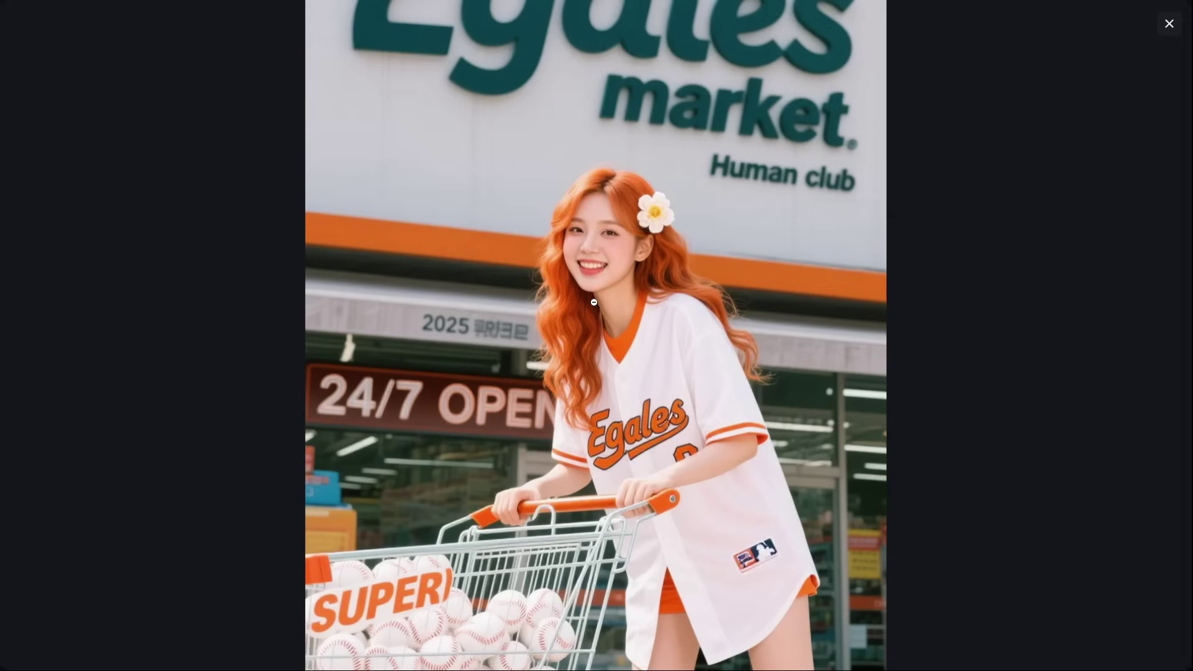
{"action": "left_click", "coordinate": [572, 333]}
{"action": "left_click", "coordinate": [1131, 325]}
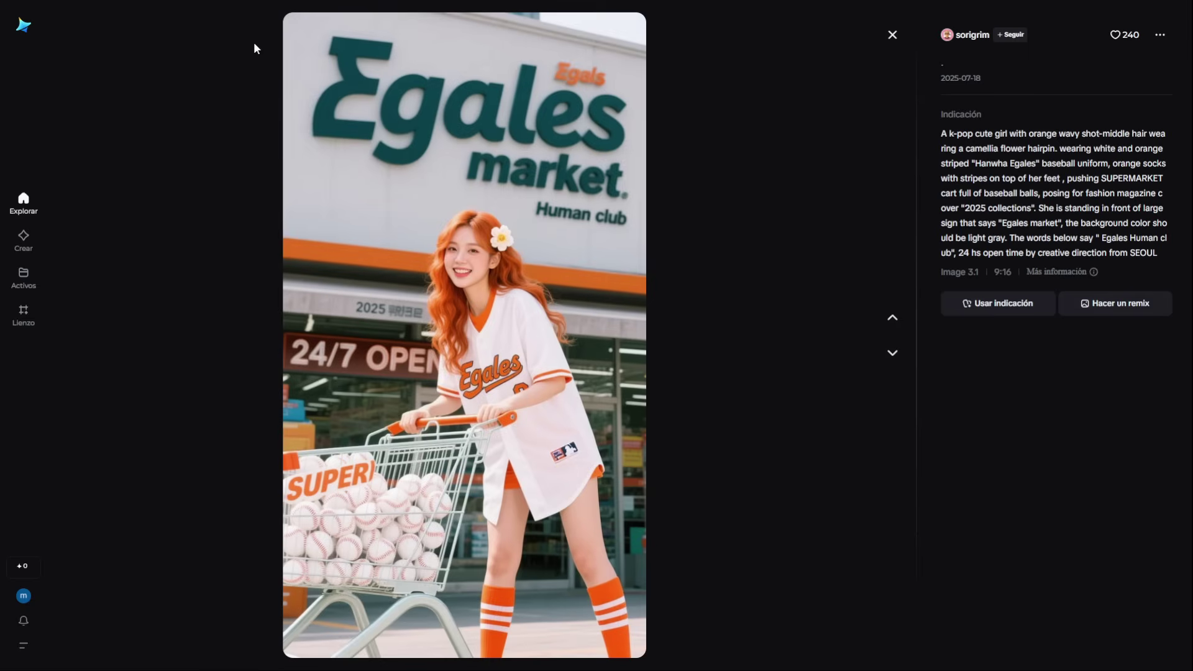
{"action": "left_click", "coordinate": [892, 35]}
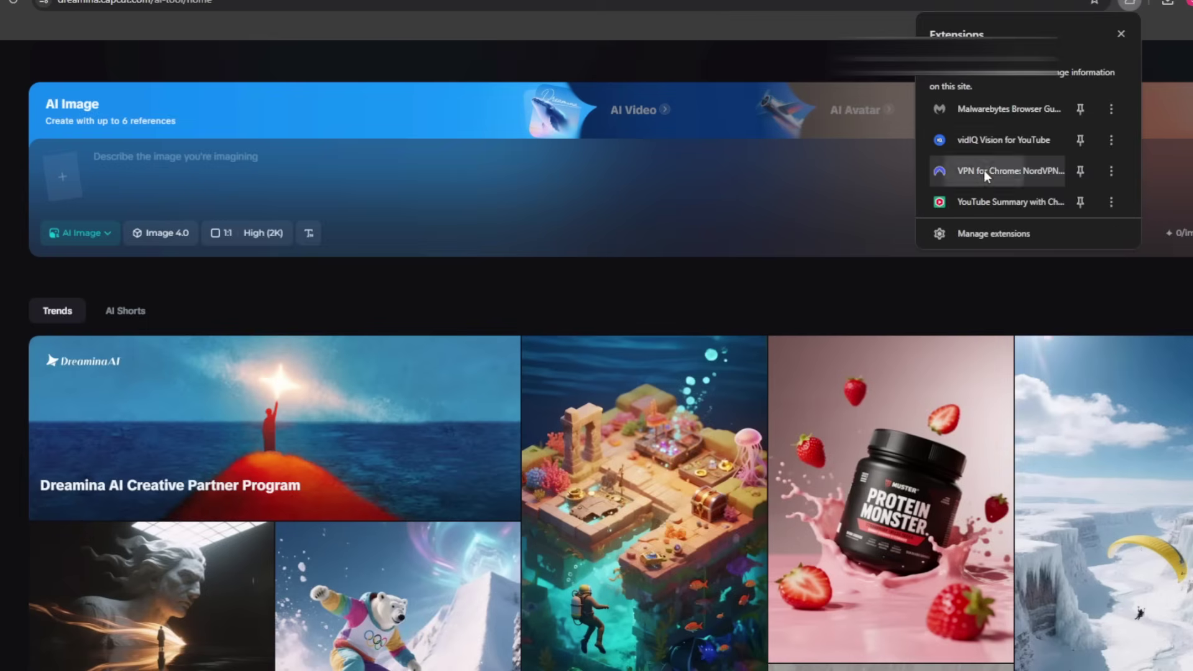
Connect NordVPN to a server in Algeria from the full country list.
{"action": "left_click", "coordinate": [982, 170]}
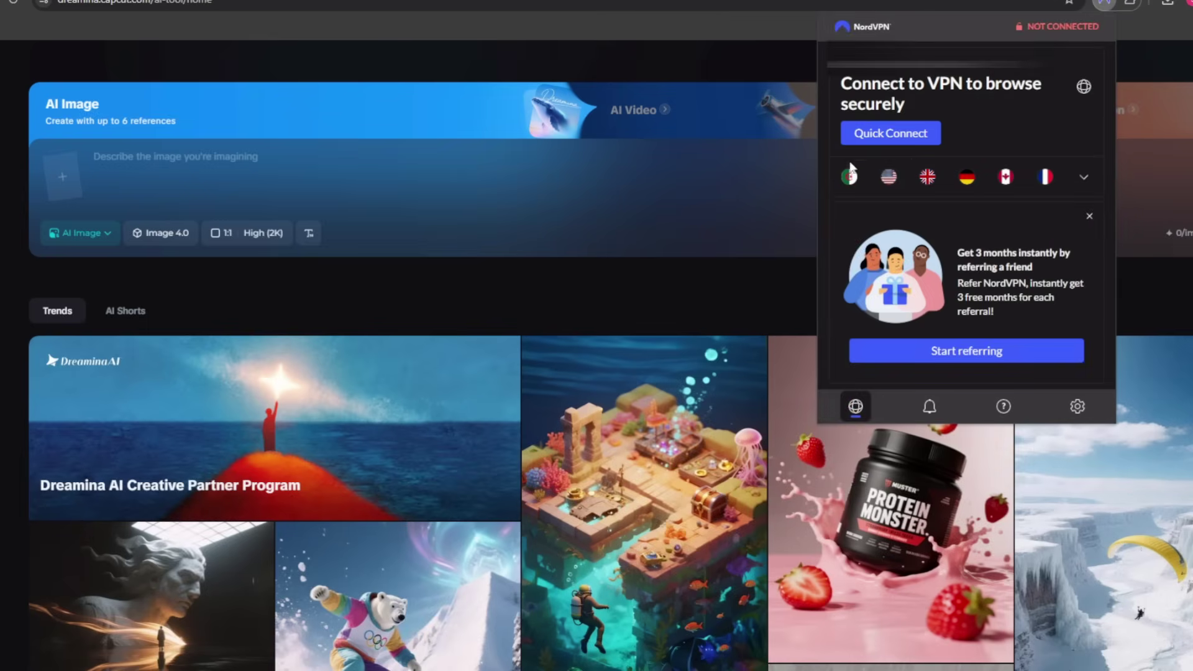
{"action": "left_click", "coordinate": [1082, 178]}
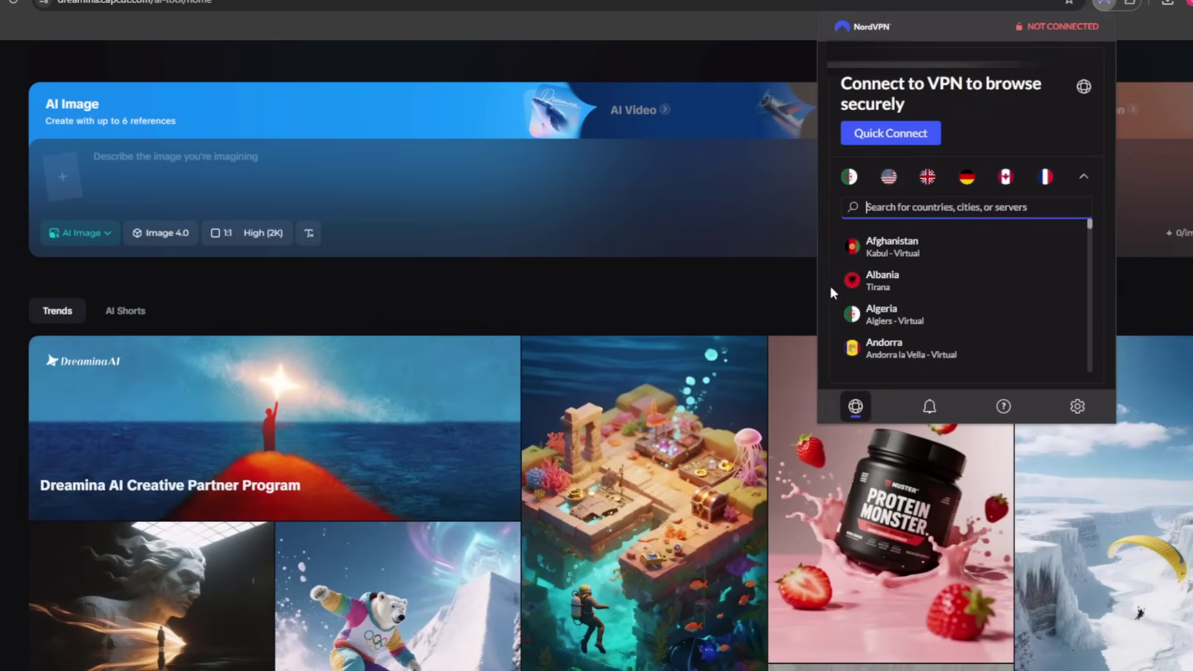
{"action": "left_click", "coordinate": [879, 317]}
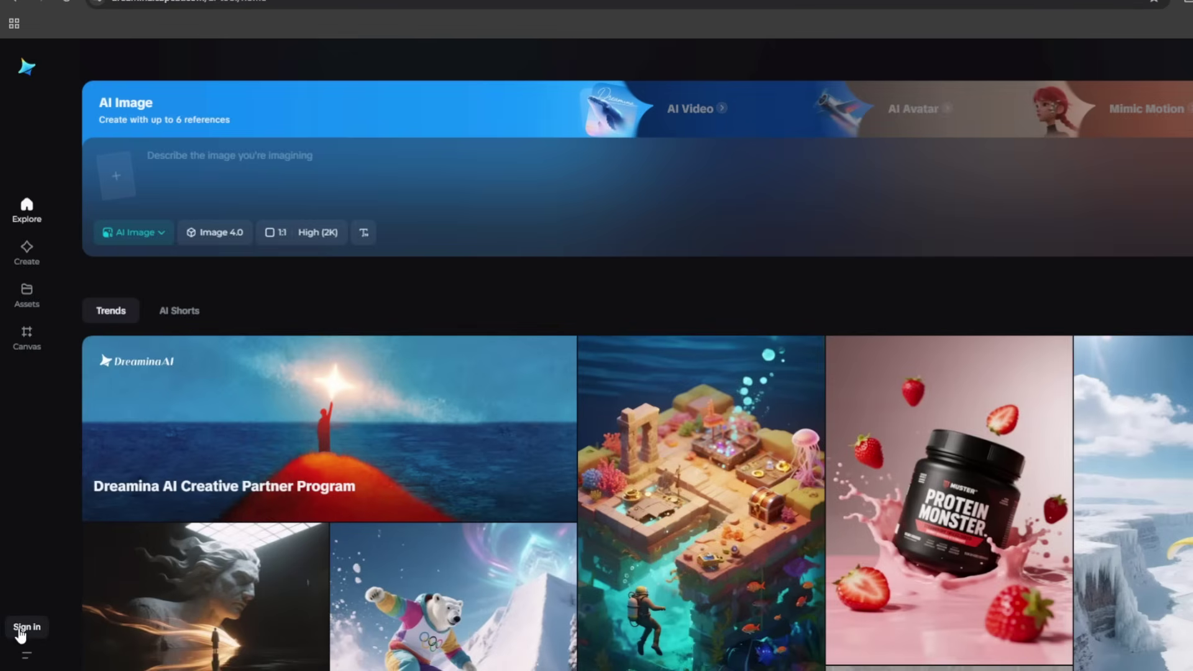
Start signing in to Dreamina from the bottom-left Sign in button.
{"action": "left_click", "coordinate": [22, 628]}
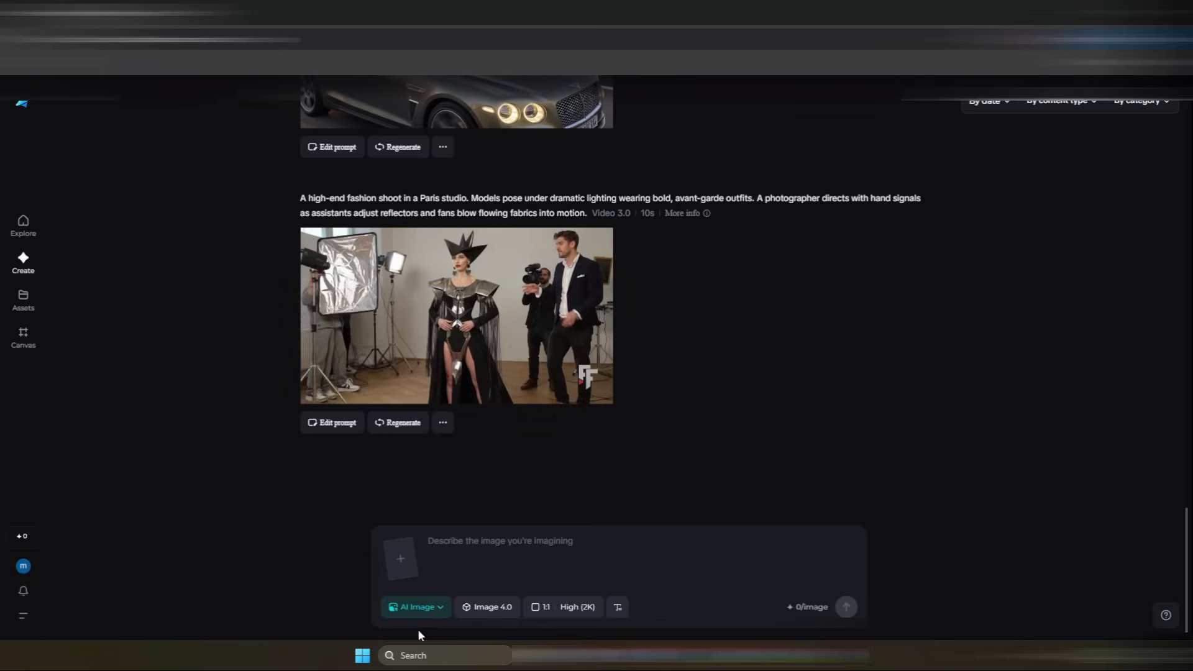
Keep the Image 4.0 model and set the image aspect ratio to 16:9 at 2560×1440.
{"action": "left_click", "coordinate": [433, 607]}
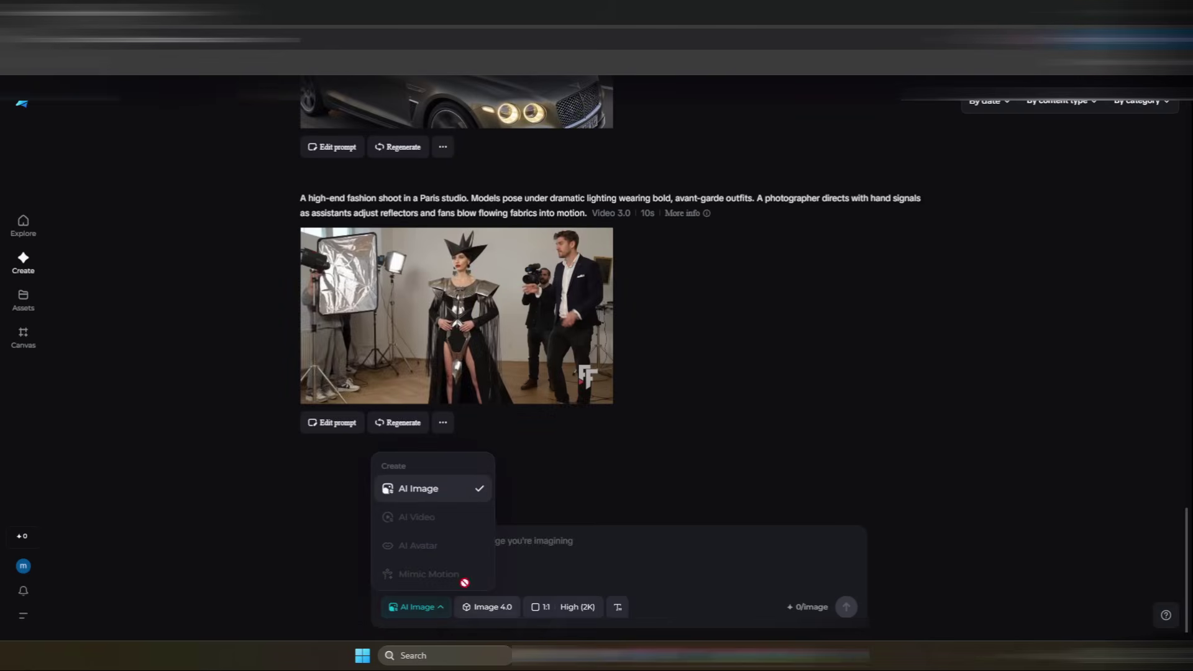
{"action": "left_click", "coordinate": [423, 493]}
{"action": "left_click", "coordinate": [497, 608]}
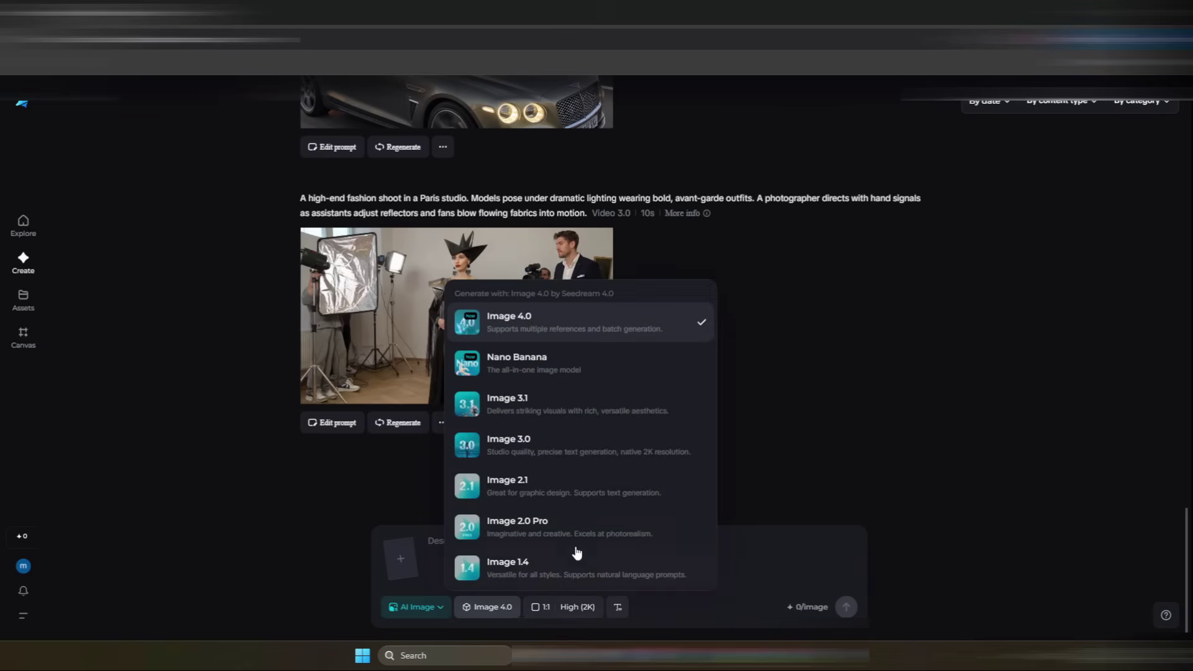
{"action": "left_click", "coordinate": [541, 341]}
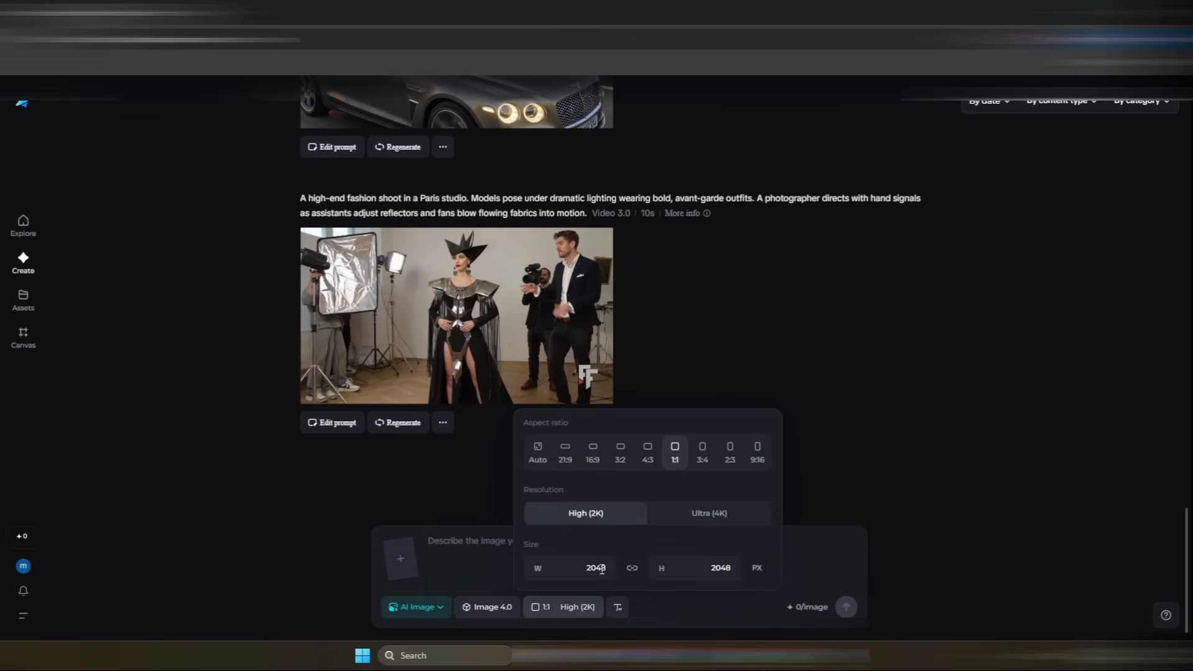
{"action": "left_click", "coordinate": [592, 453]}
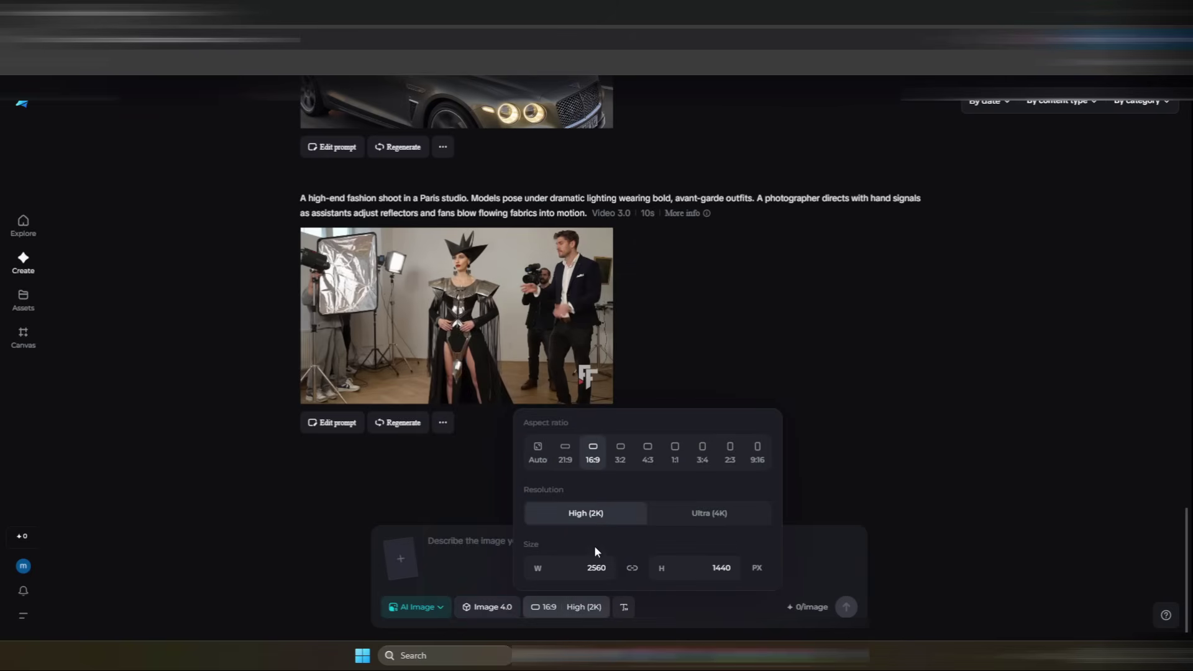
{"action": "left_click", "coordinate": [907, 500]}
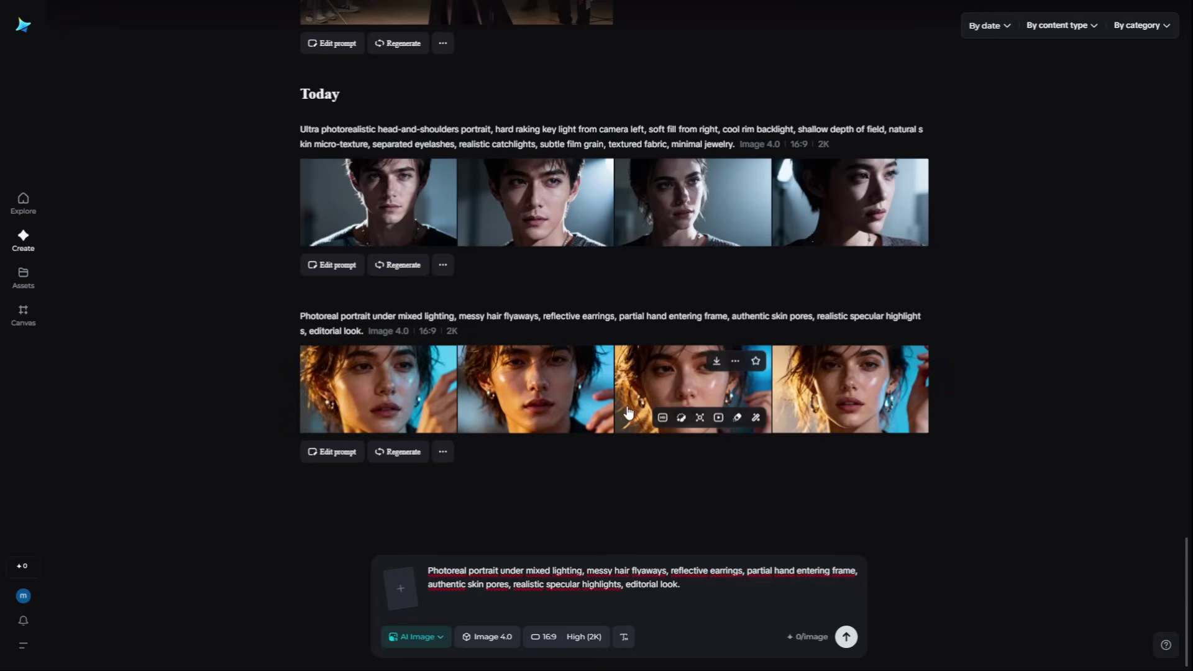
View the second and third mixed-lighting portraits full size, then close the viewer.
{"action": "left_click", "coordinate": [628, 410]}
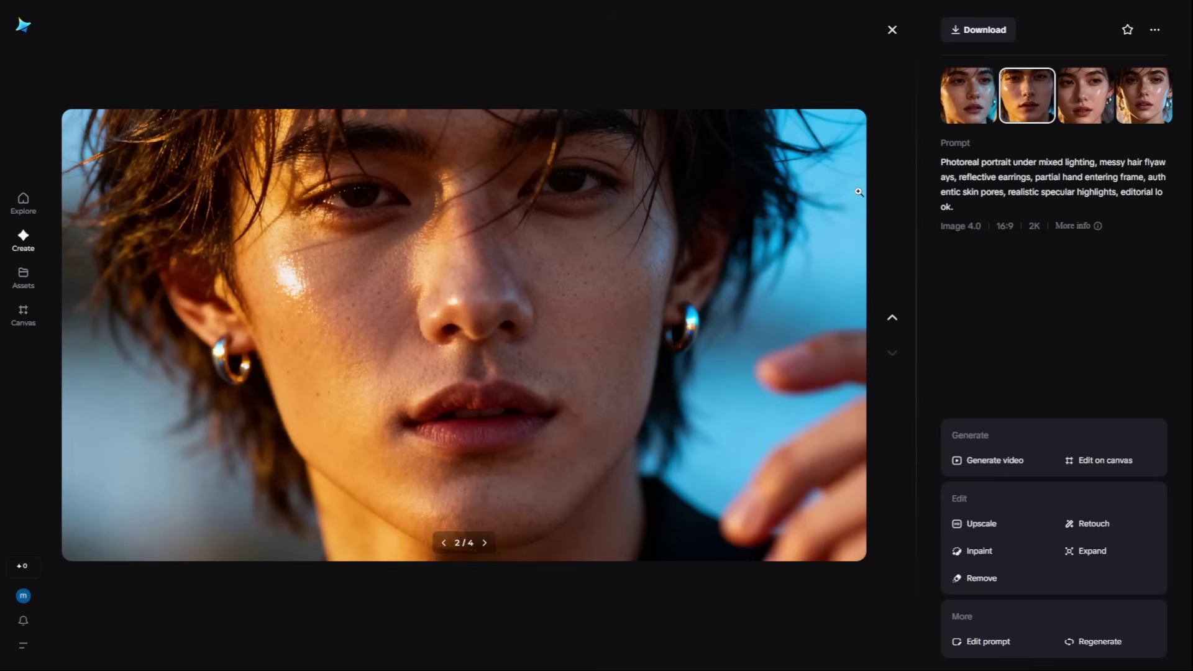
{"action": "left_click", "coordinate": [1090, 125]}
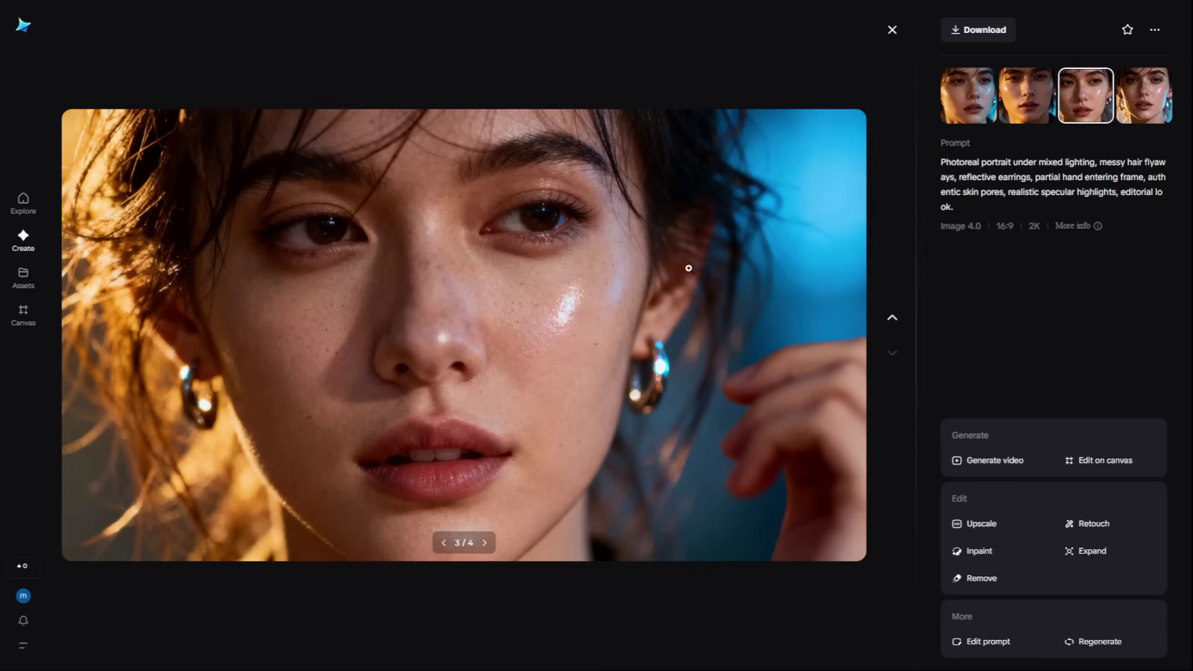
{"action": "key", "text": "Escape"}
{"action": "mouse_move", "coordinate": [431, 435]}
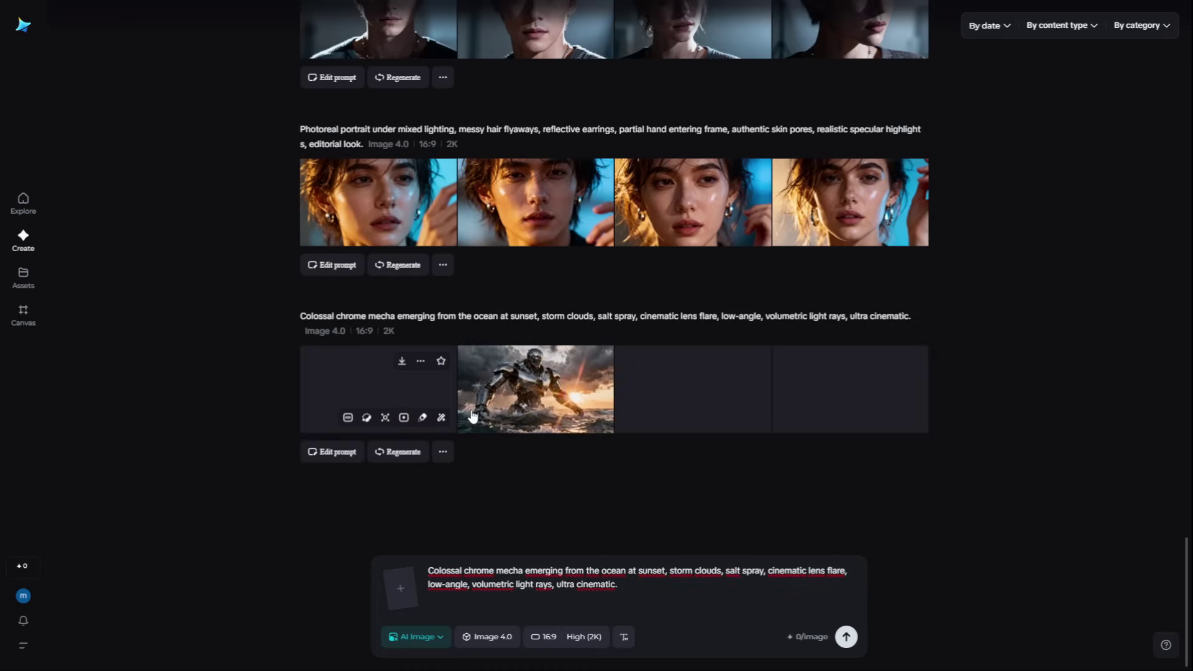
Open the first mecha image, then the first rain-soaked cyberpunk intersection image, full size.
{"action": "left_click", "coordinate": [388, 379]}
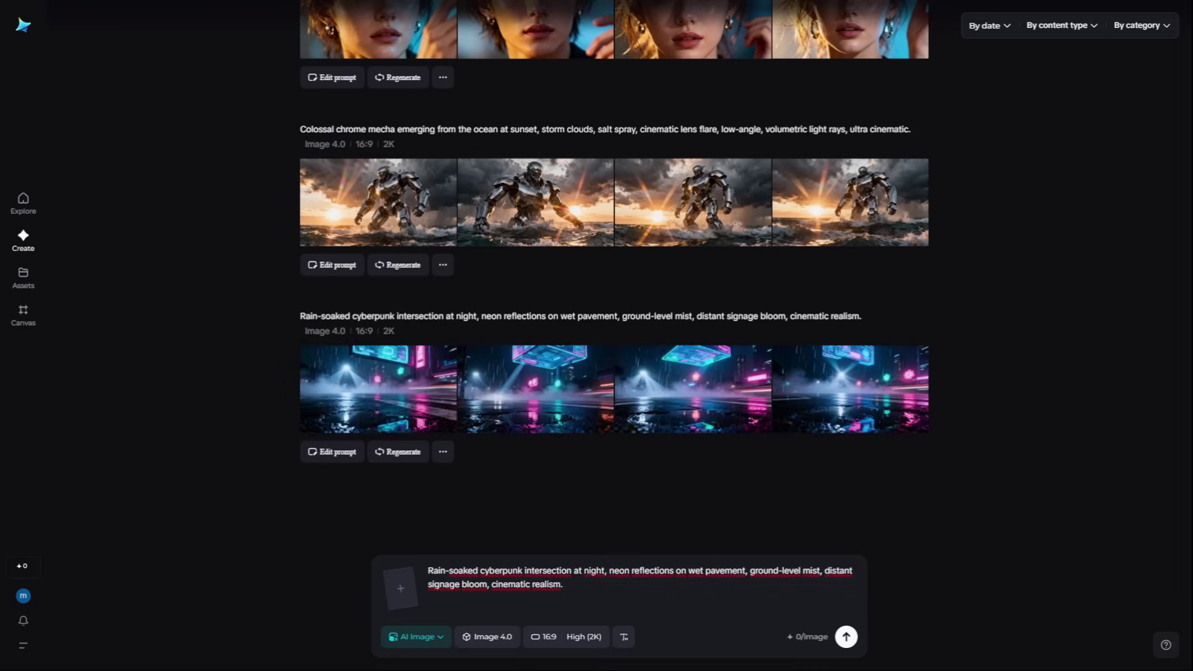
{"action": "left_click", "coordinate": [367, 388]}
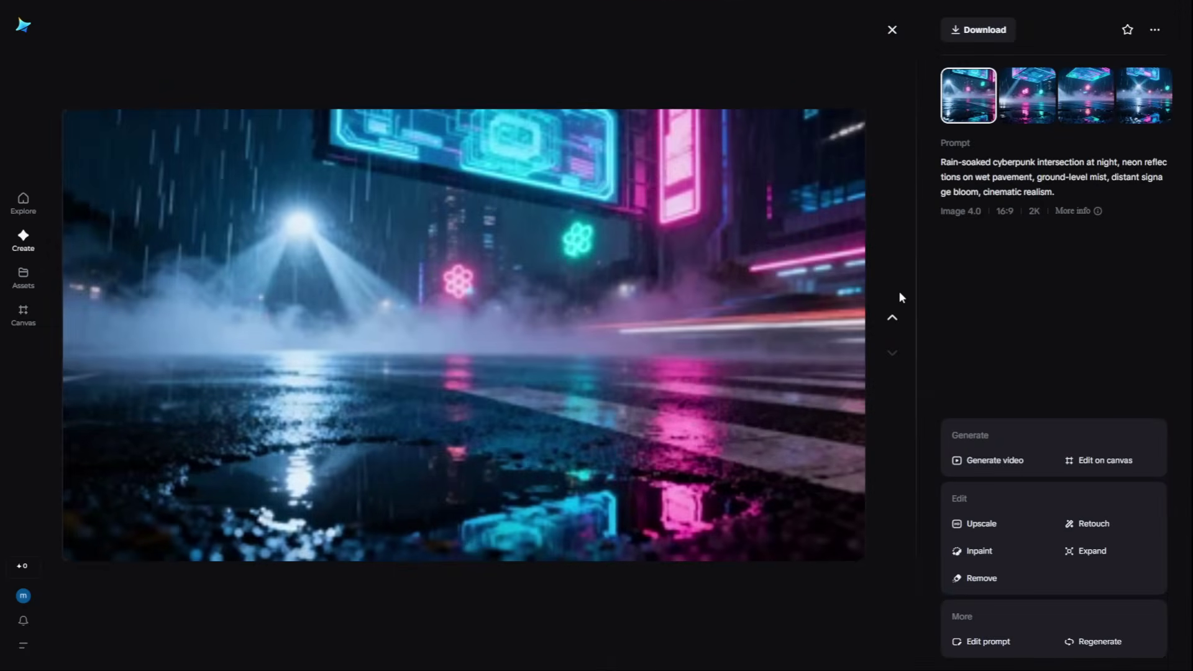
{"action": "mouse_move", "coordinate": [1176, 163]}
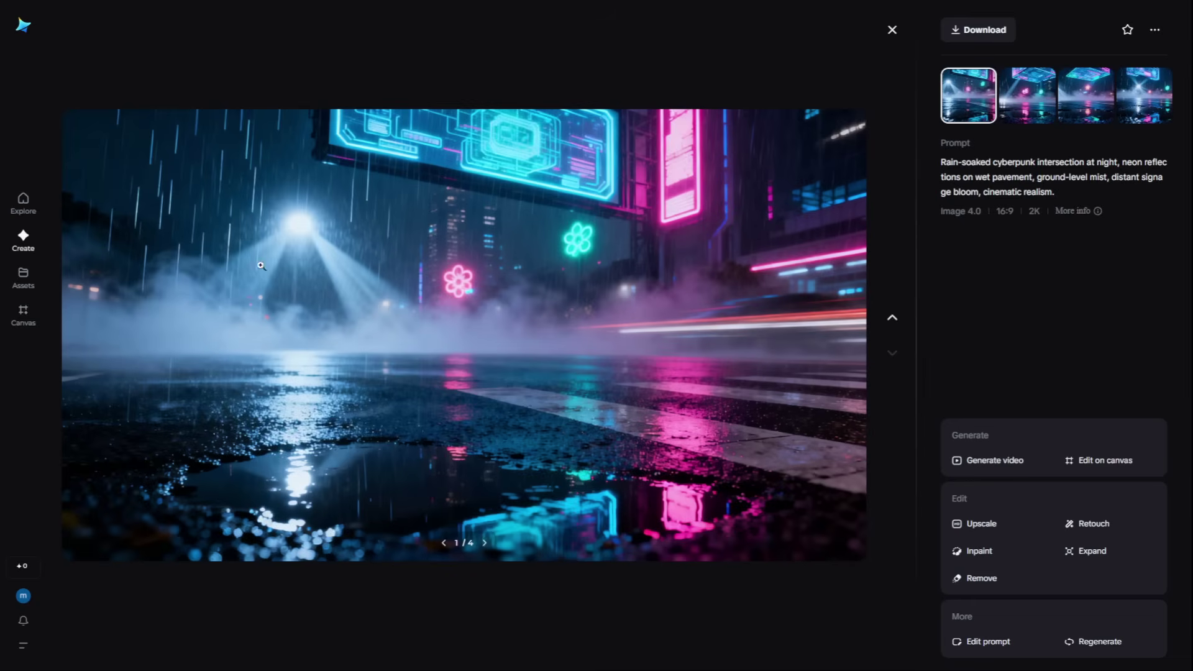
Close the cyberpunk viewer, then close the bioluminescent reef city image viewer.
{"action": "key", "text": "Escape"}
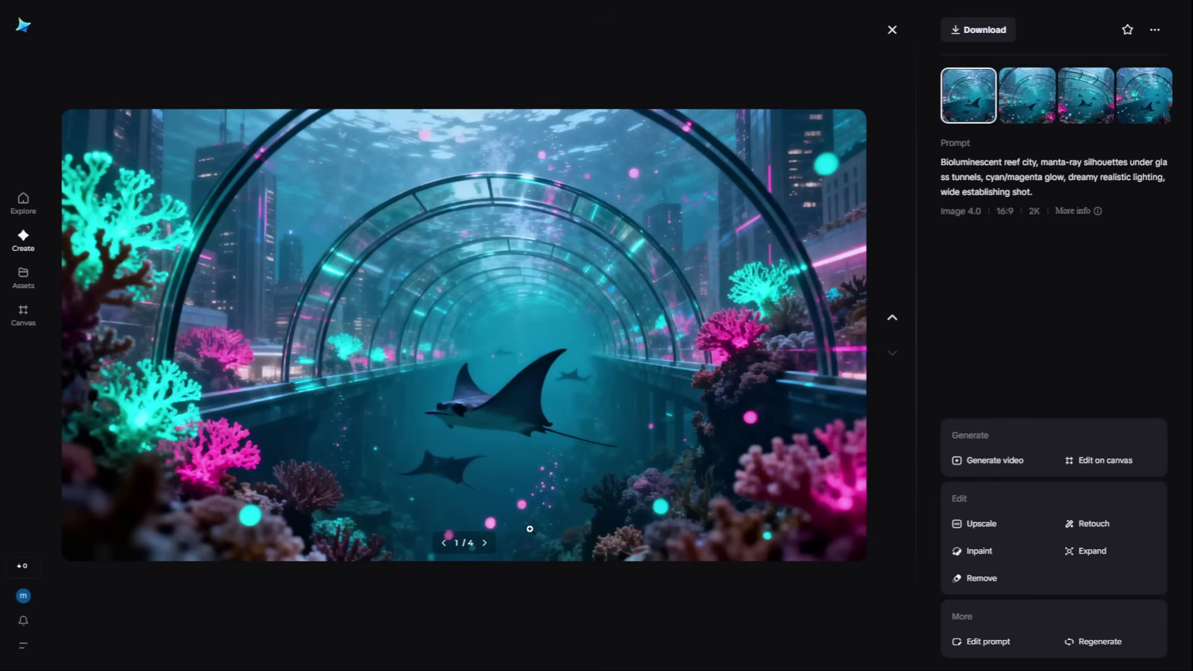
{"action": "key", "text": "Escape"}
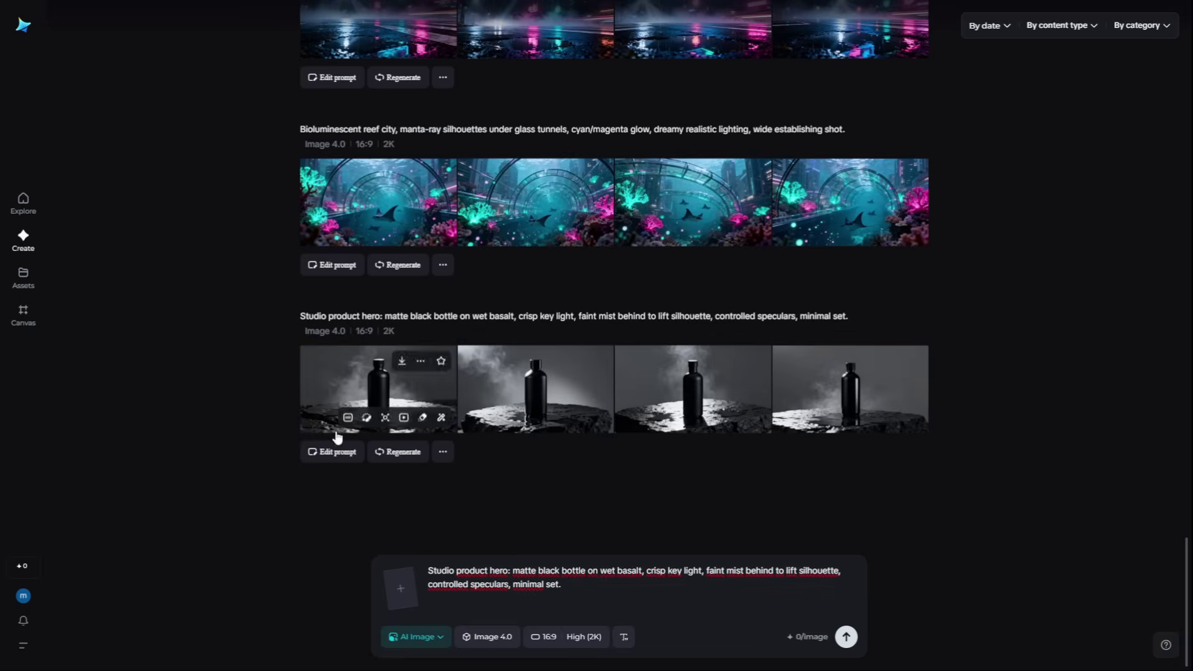
Review the first bottle, wristwatch and sneaker images full size, closing each viewer.
{"action": "left_click", "coordinate": [308, 422]}
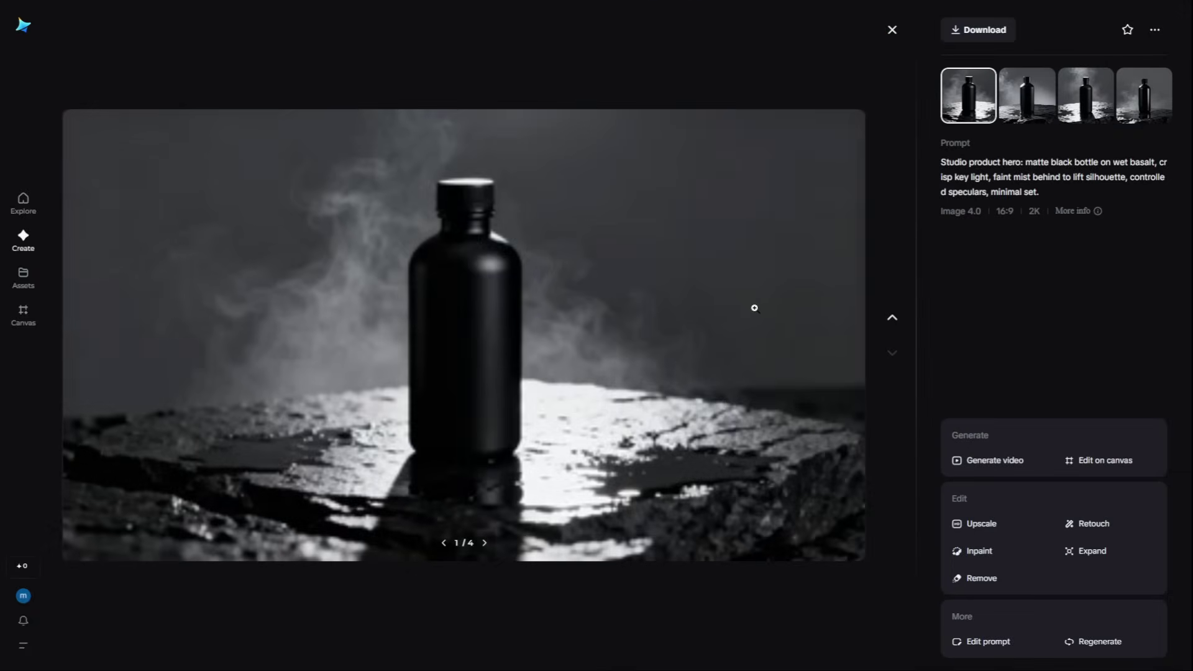
{"action": "key", "text": "Escape"}
{"action": "left_click", "coordinate": [402, 388]}
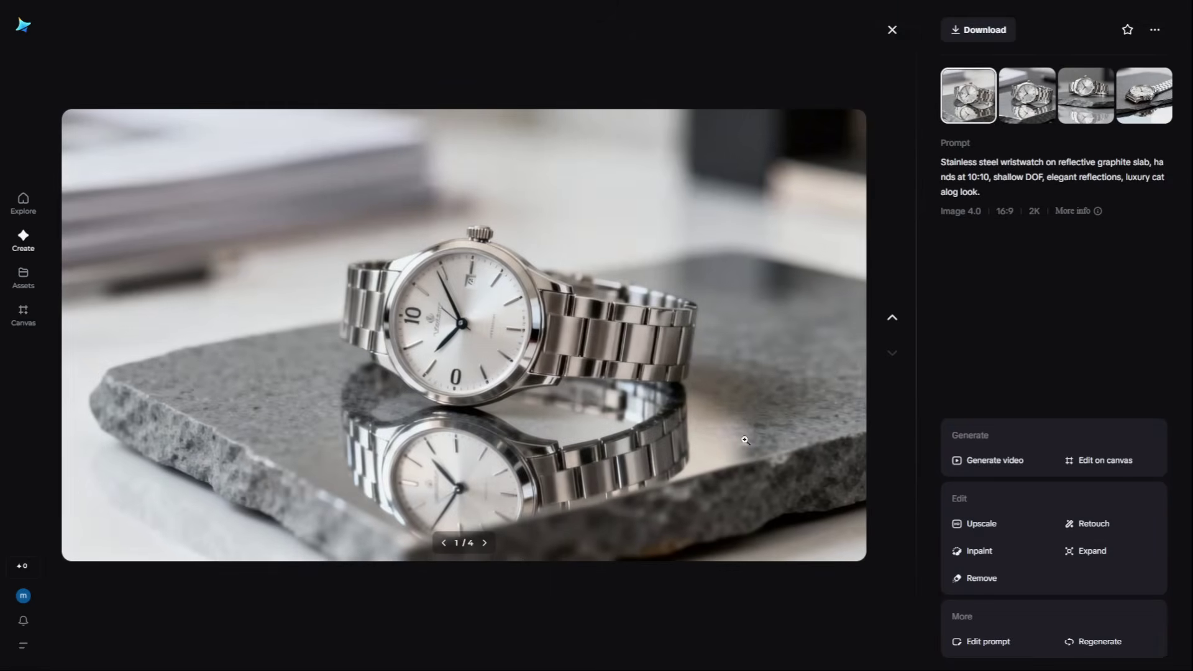
{"action": "key", "text": "Escape"}
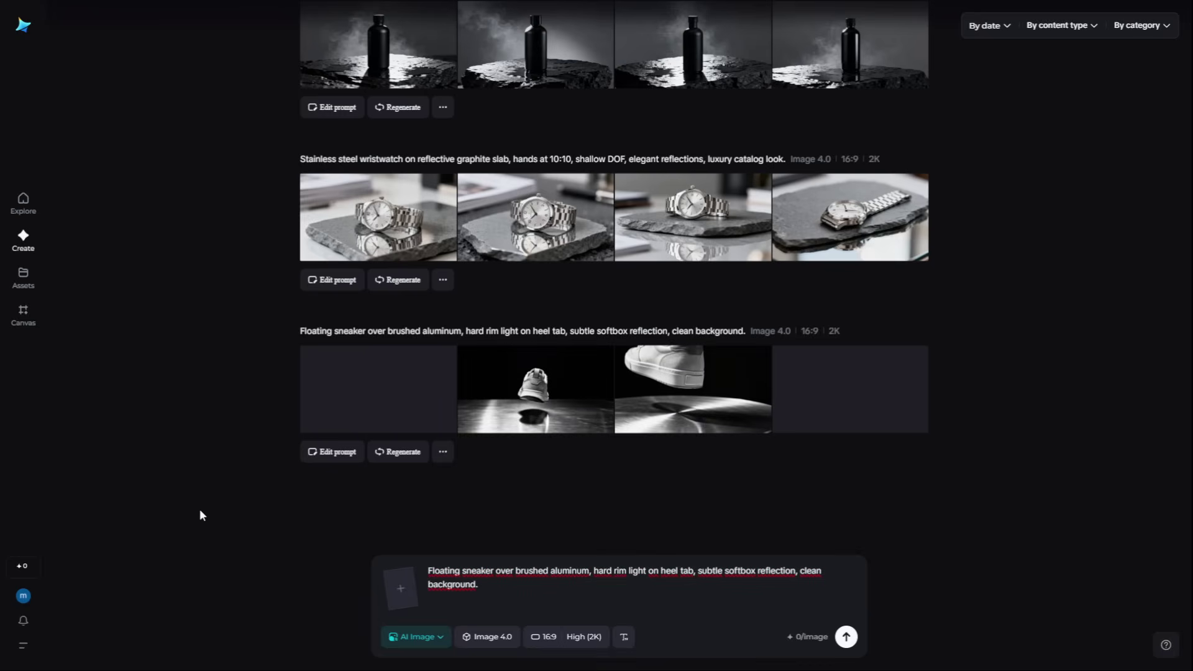
{"action": "left_click", "coordinate": [397, 404]}
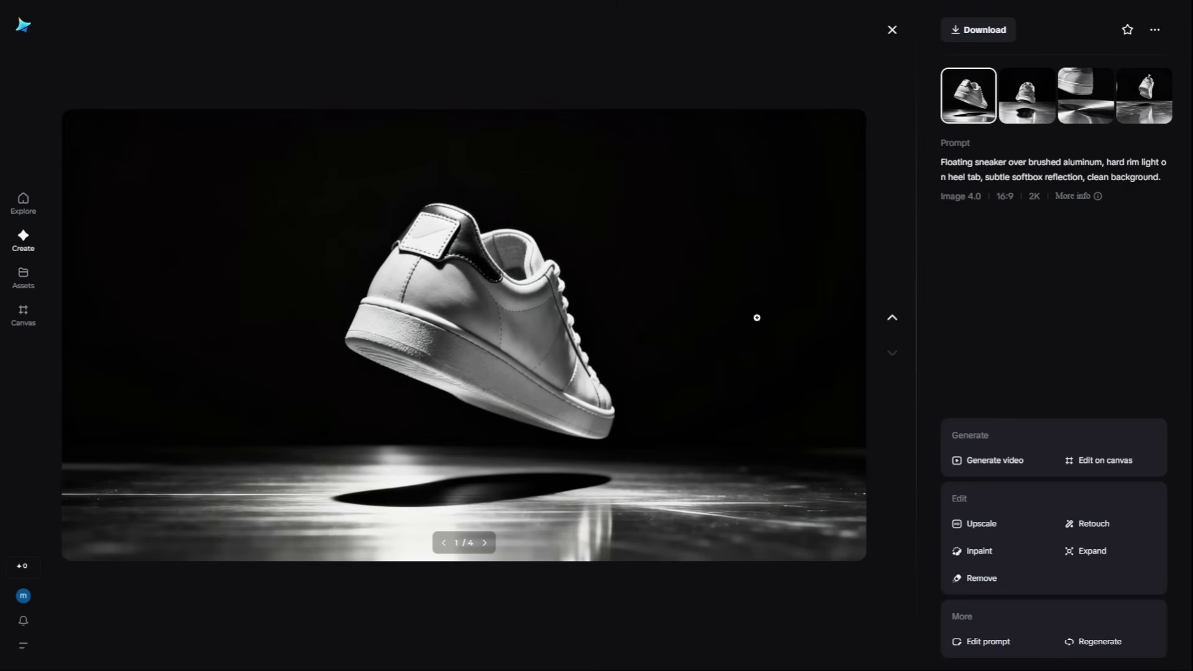
{"action": "left_click", "coordinate": [893, 30]}
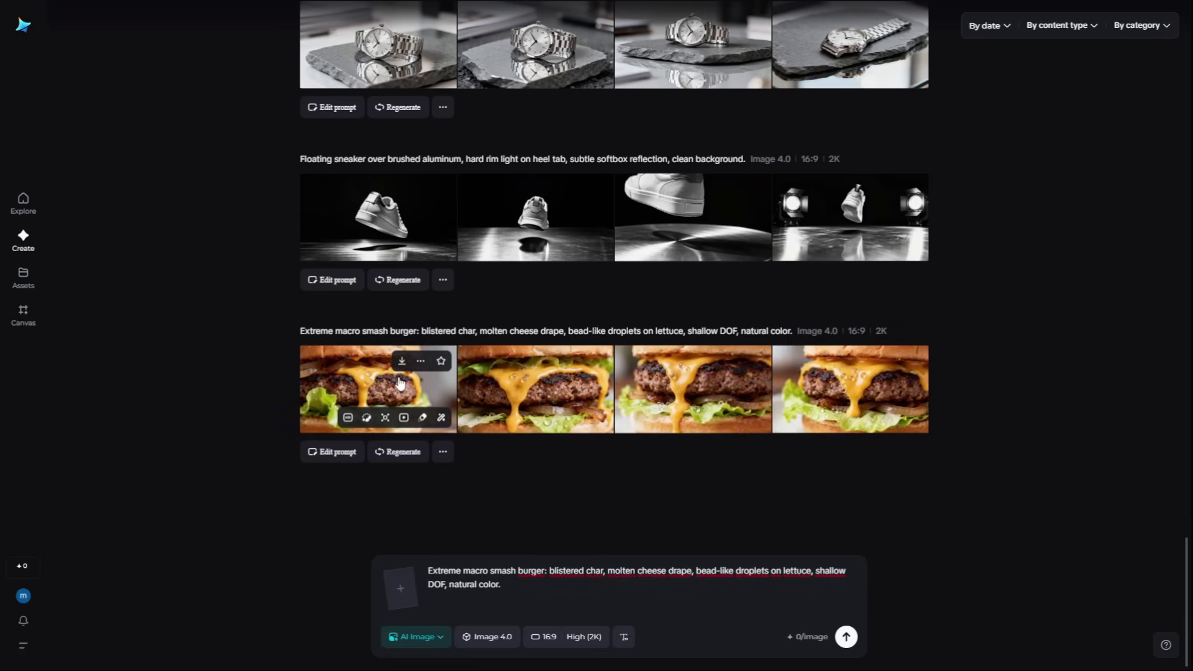
Open the first smash burger image and the fourth neon-lit owl image full size.
{"action": "left_click", "coordinate": [399, 383]}
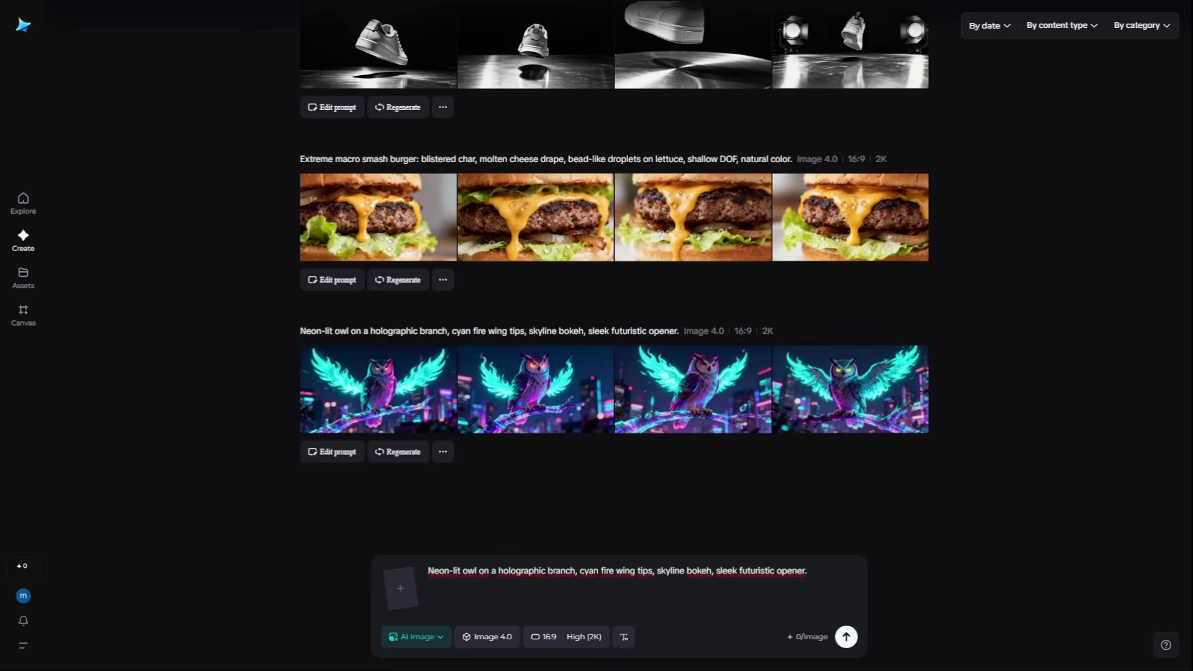
{"action": "left_click", "coordinate": [850, 390]}
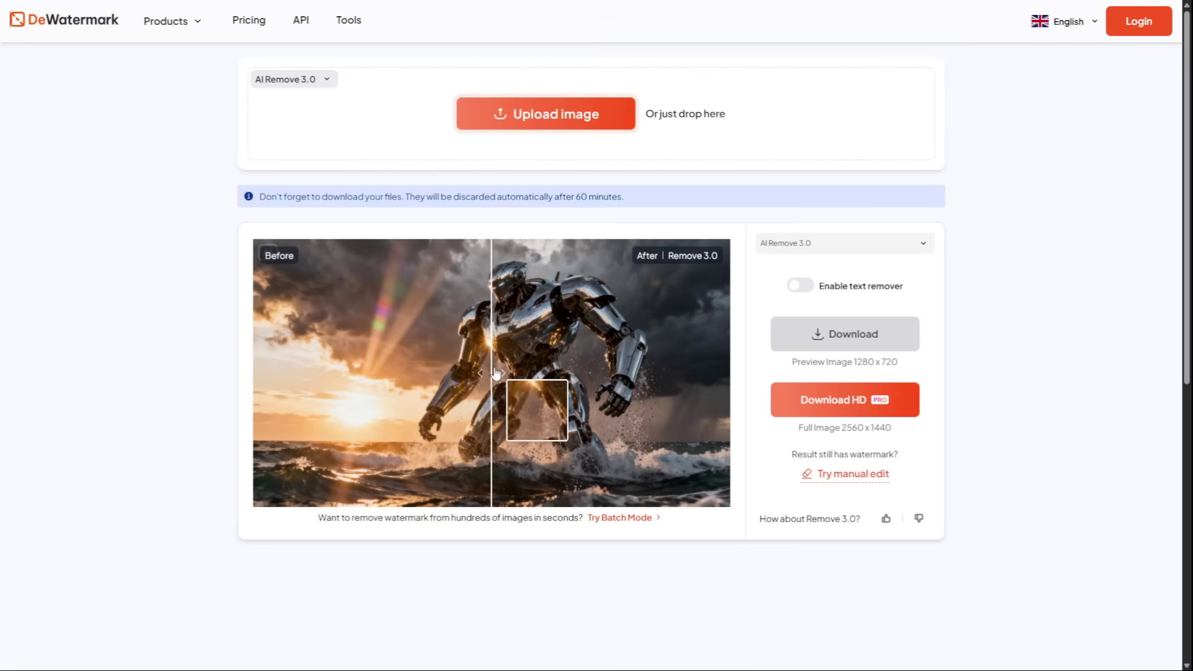
Compare the cleaned mecha image, download the 1280×720 watermark-free version, and go to Meta AI's Create page.
{"action": "left_click_drag", "start_coordinate": [520, 372], "coordinate": [215, 410]}
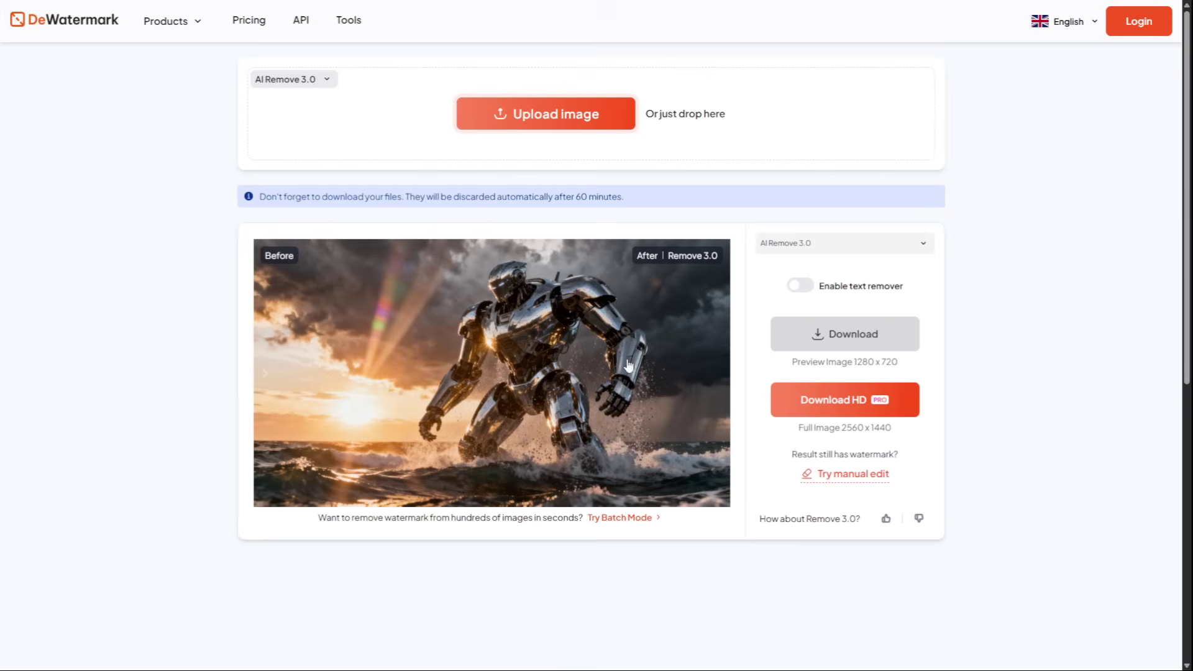
{"action": "left_click", "coordinate": [836, 336]}
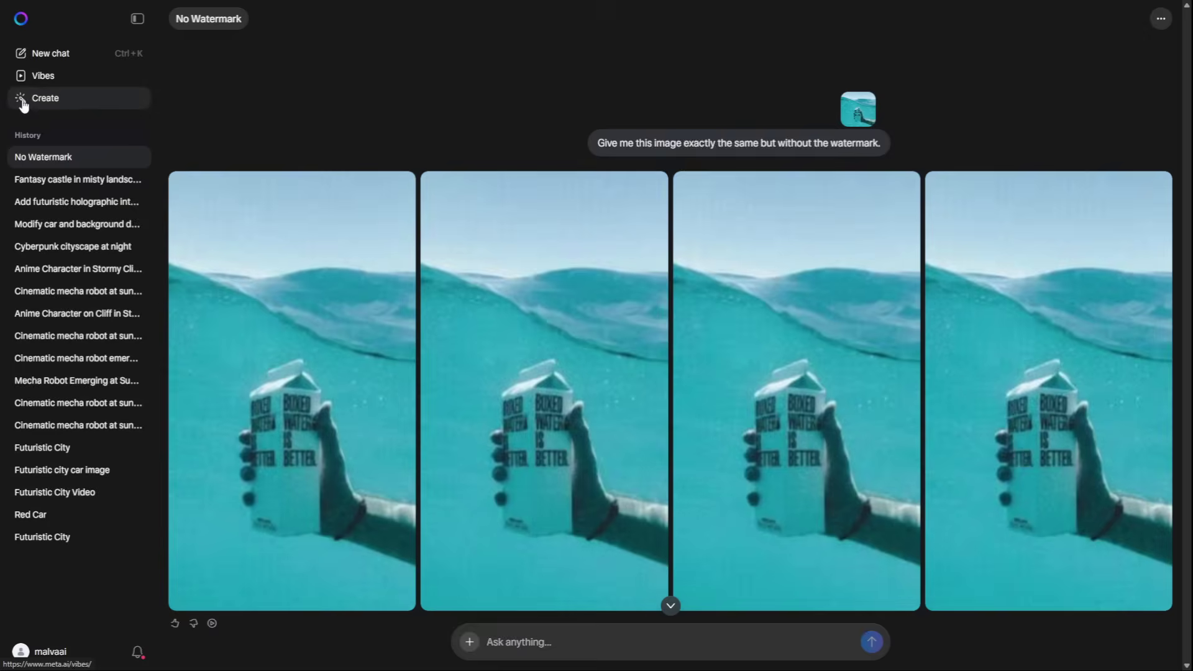
{"action": "left_click", "coordinate": [25, 100]}
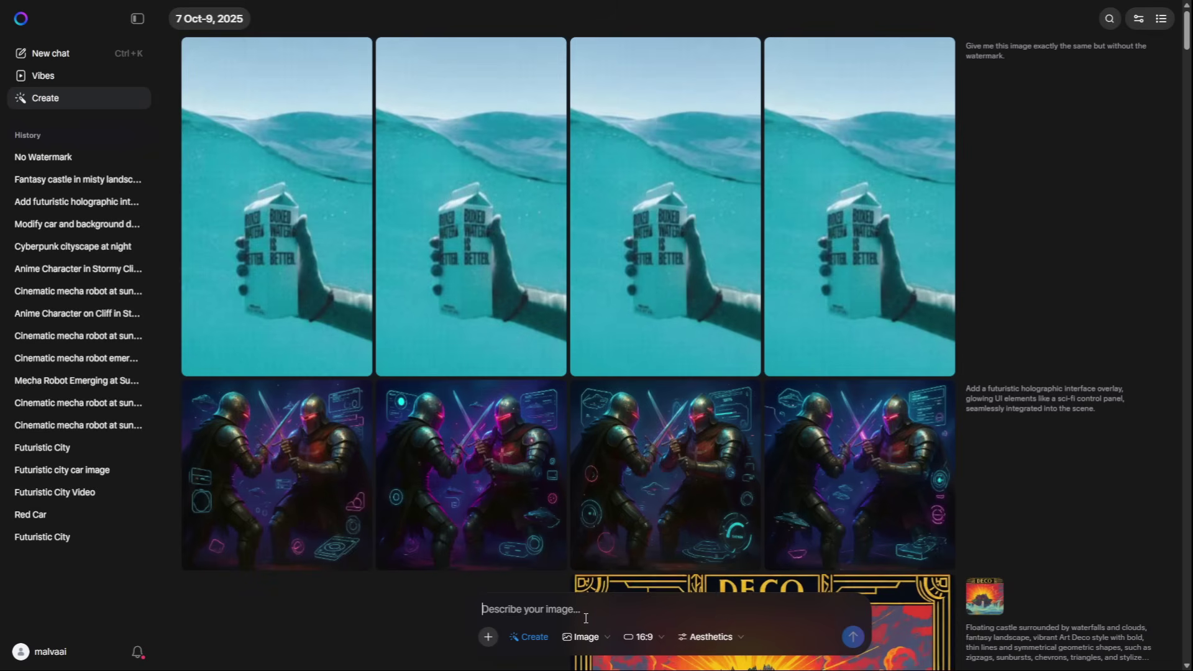
Send the mecha image with the prompt 'Give me this image exactly the same' and open a result full size.
{"action": "type", "text": "Give me this image exactly the same but without the watermark."}
{"action": "key", "text": "ctrl+v"}
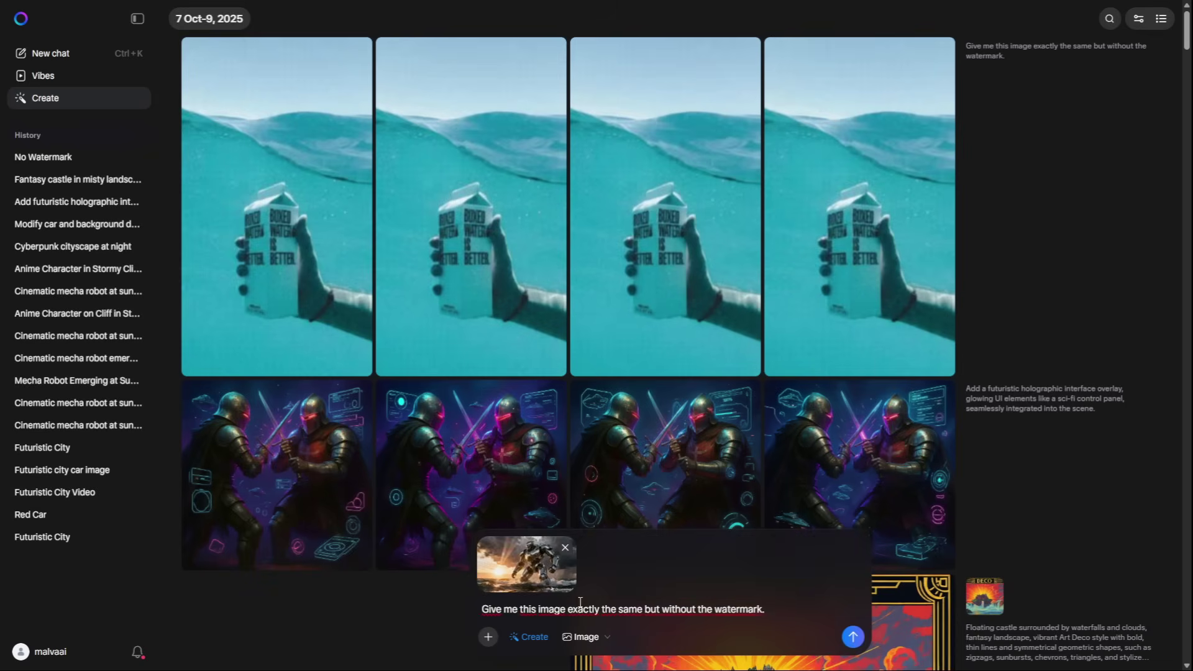
{"action": "key", "text": "Return"}
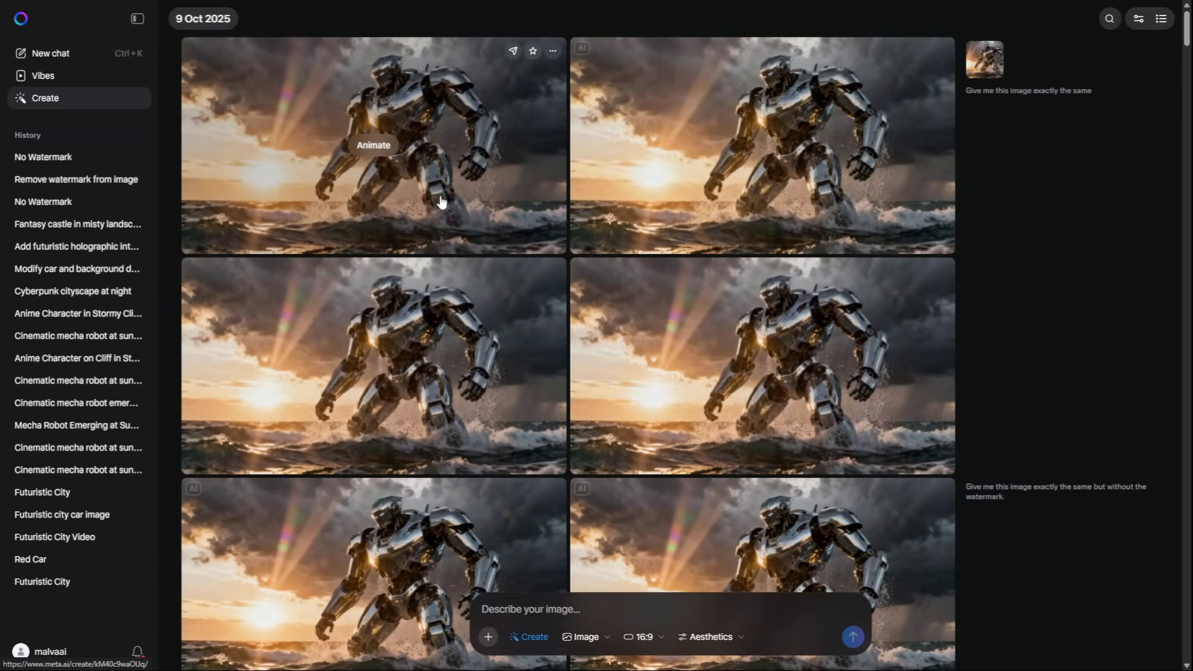
{"action": "left_click", "coordinate": [439, 198]}
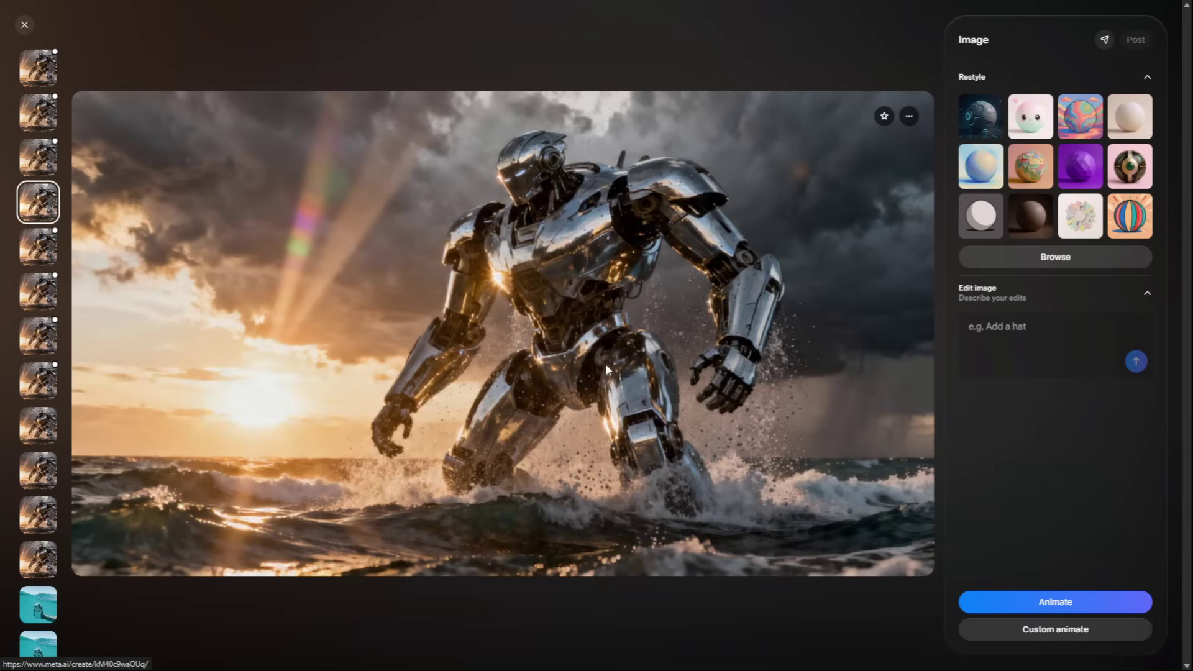
Animate the mecha robot image into a video, then request an extended version of that video.
{"action": "left_click", "coordinate": [1057, 603]}
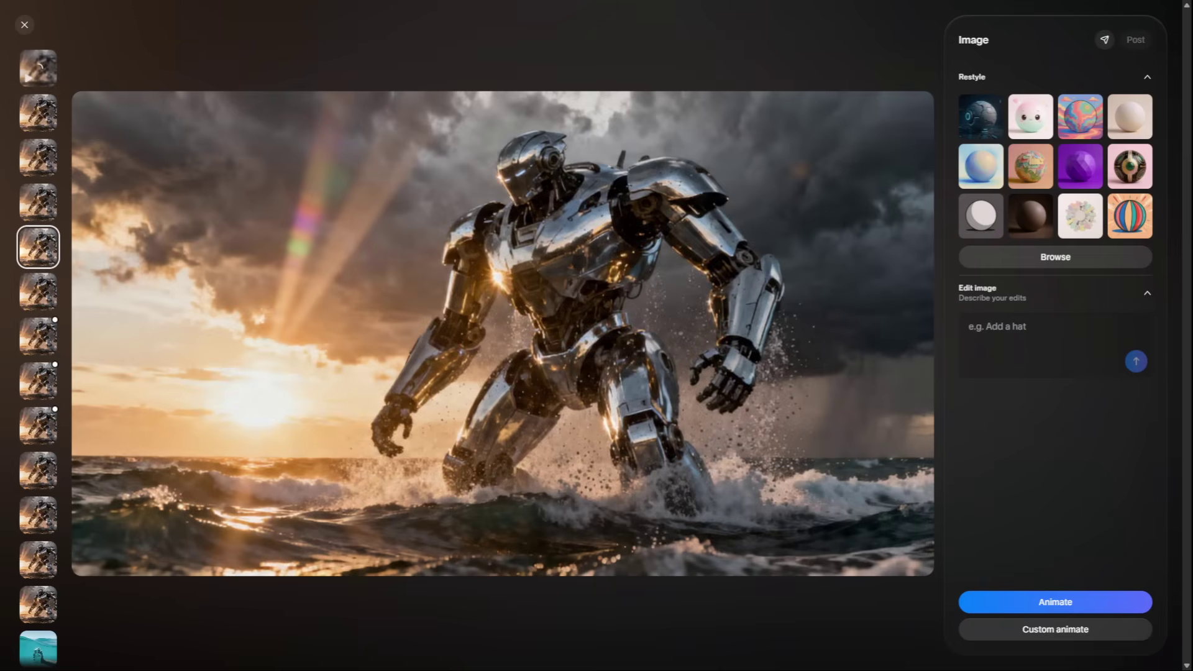
{"action": "key", "text": "Escape"}
{"action": "left_click", "coordinate": [851, 187]}
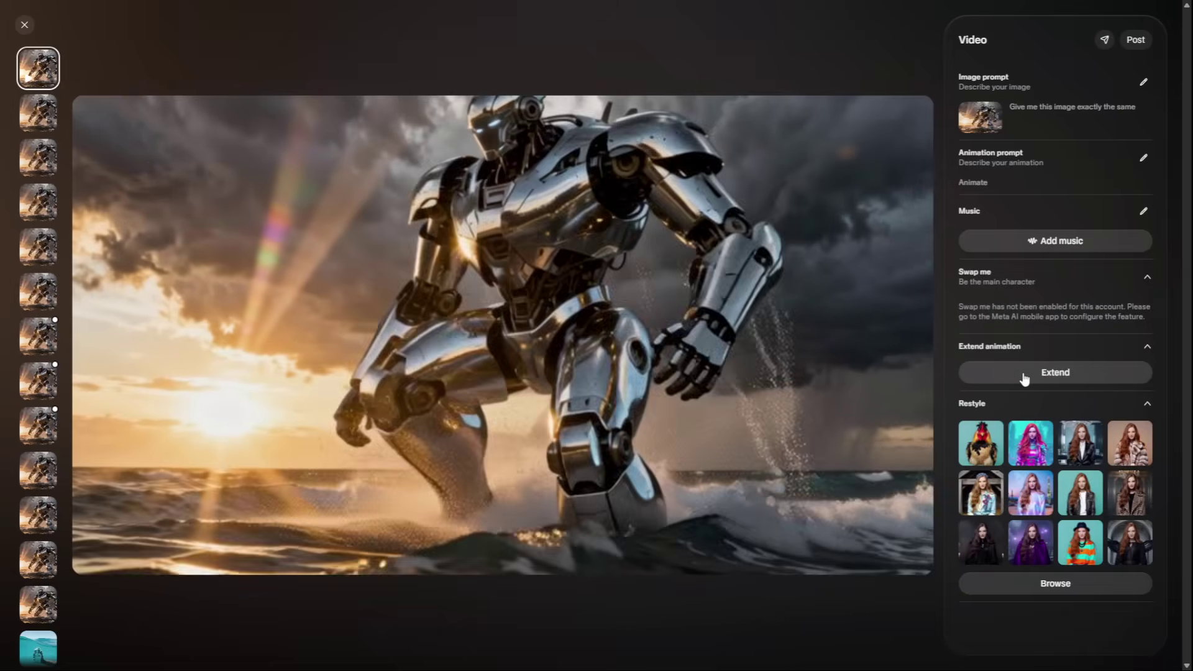
{"action": "left_click", "coordinate": [1055, 378]}
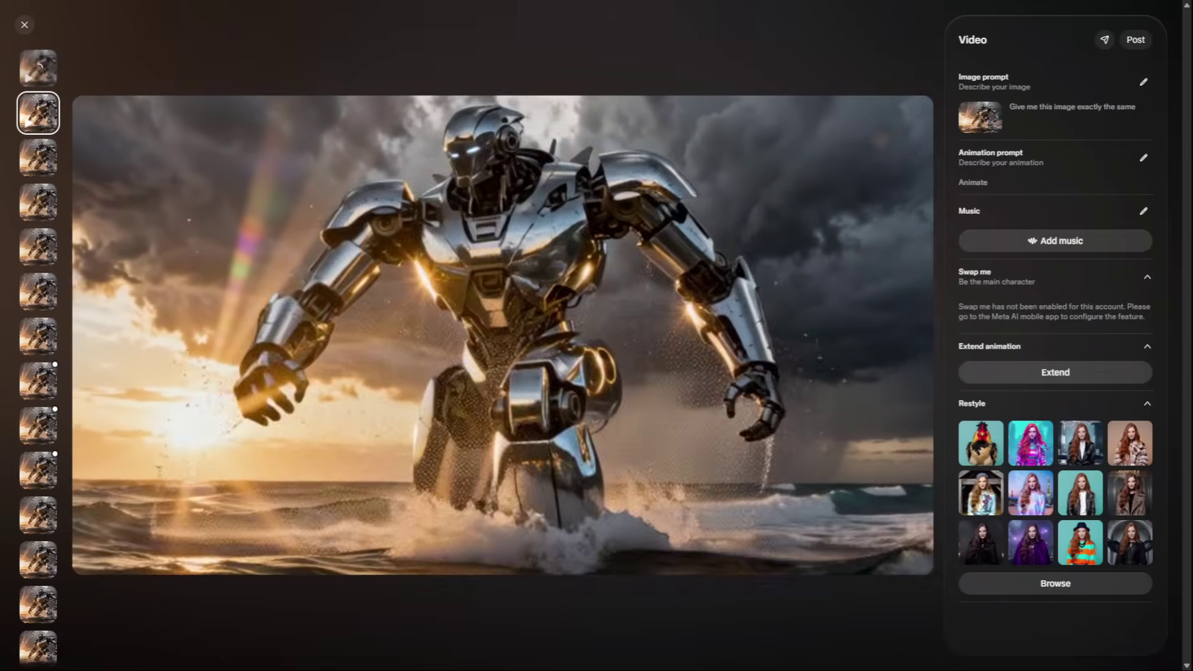
{"action": "key", "text": "Escape"}
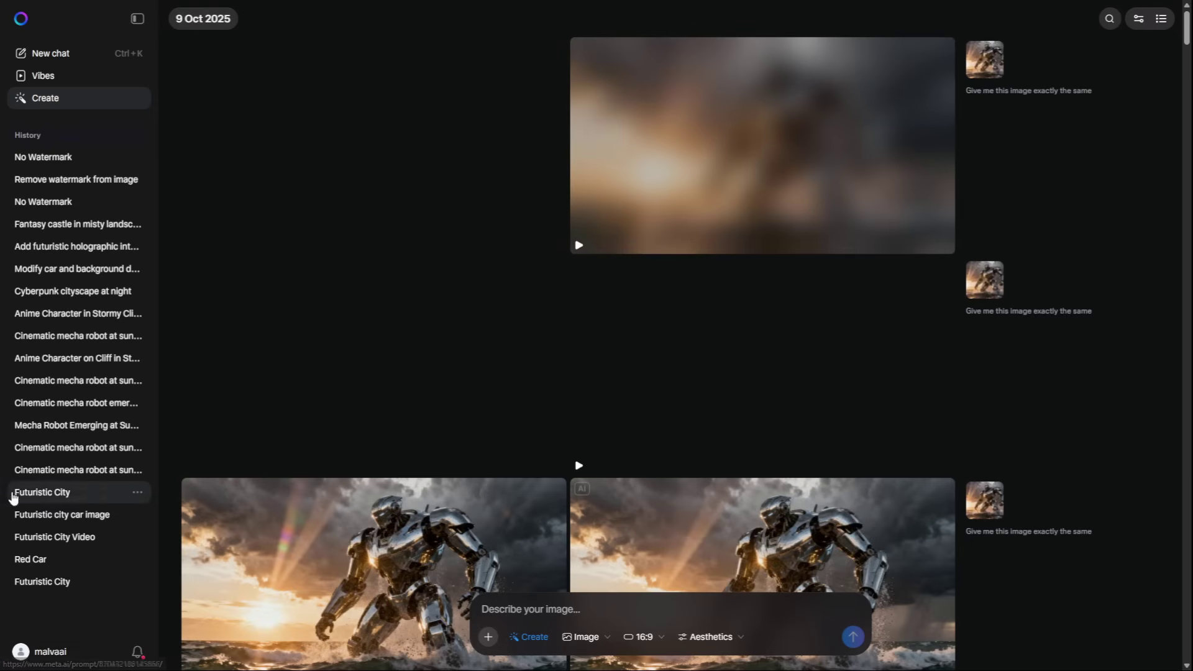
Open the finished mecha robot video in the viewer to play it.
{"action": "left_click", "coordinate": [686, 213]}
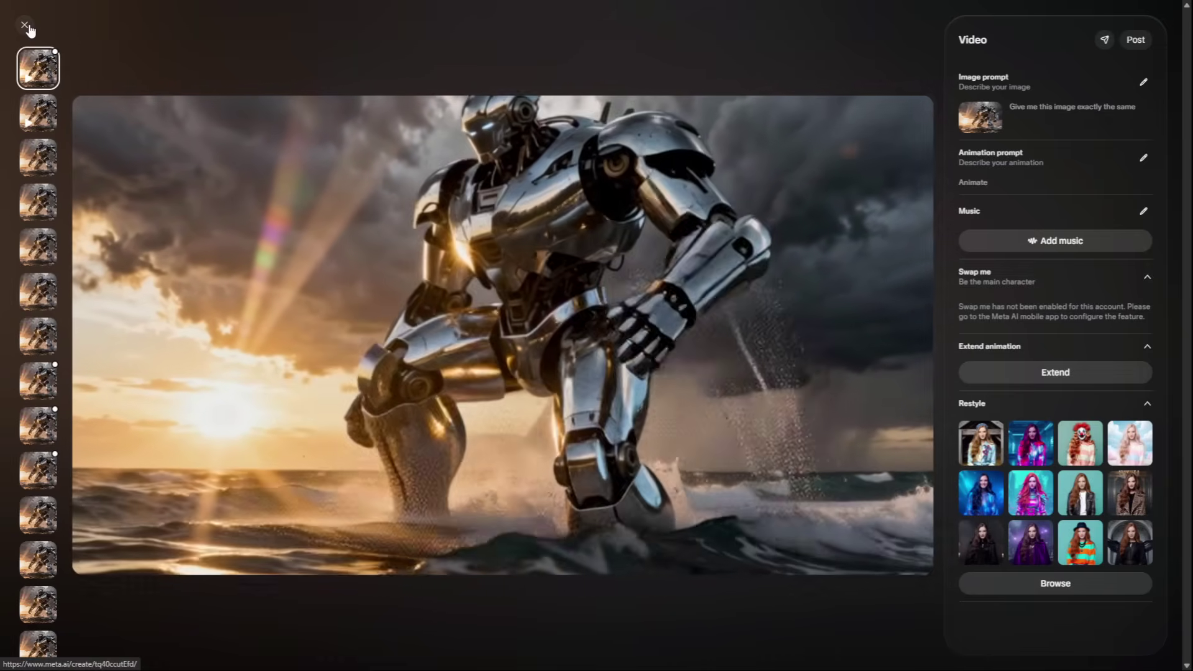
Close the Meta AI video viewer and return to Dreamina's feed of today's portrait sets.
{"action": "left_click", "coordinate": [29, 25]}
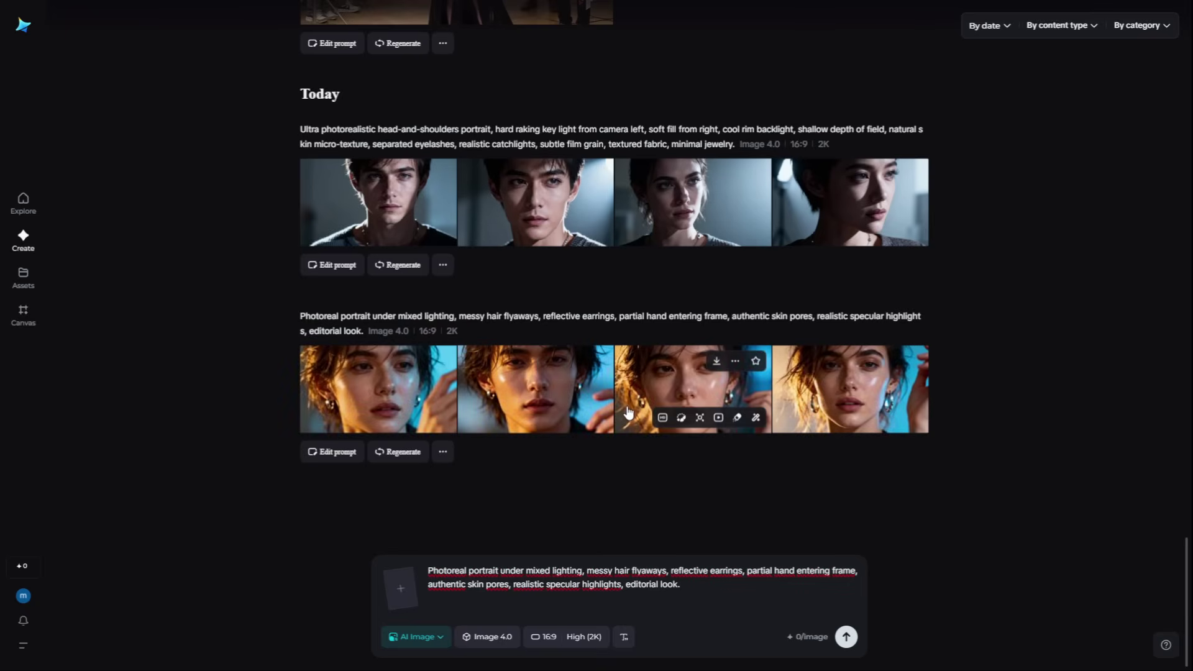
View the second and third mixed-lighting portraits, then the first chrome mecha image, full size.
{"action": "left_click", "coordinate": [611, 412]}
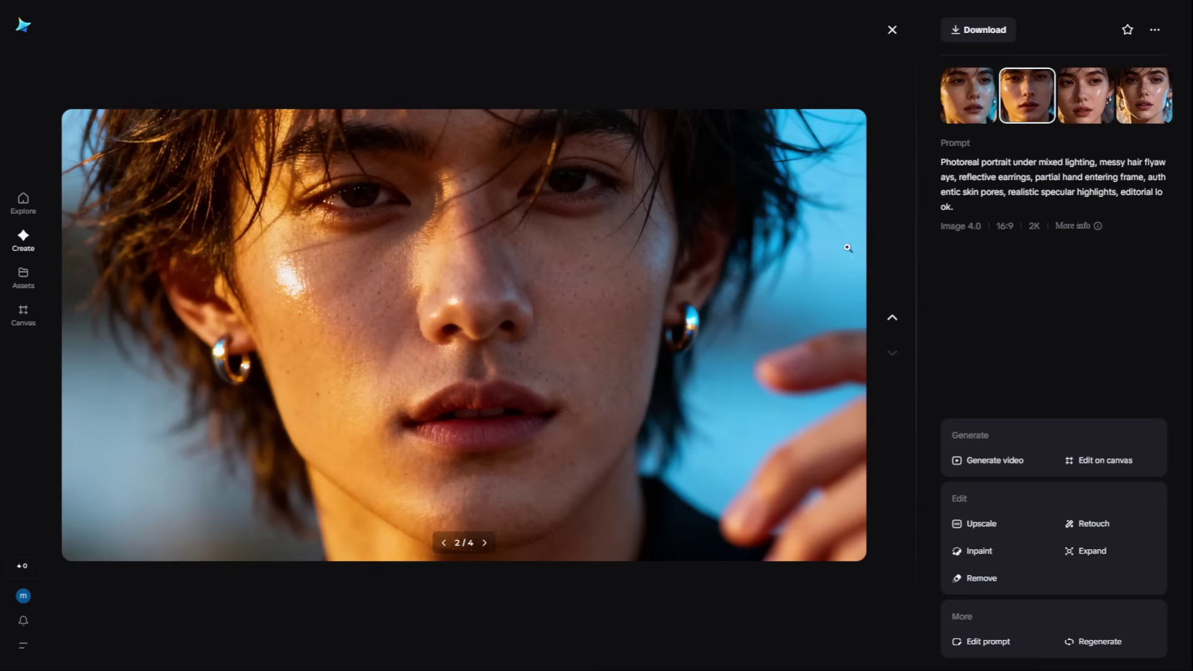
{"action": "left_click", "coordinate": [1098, 118]}
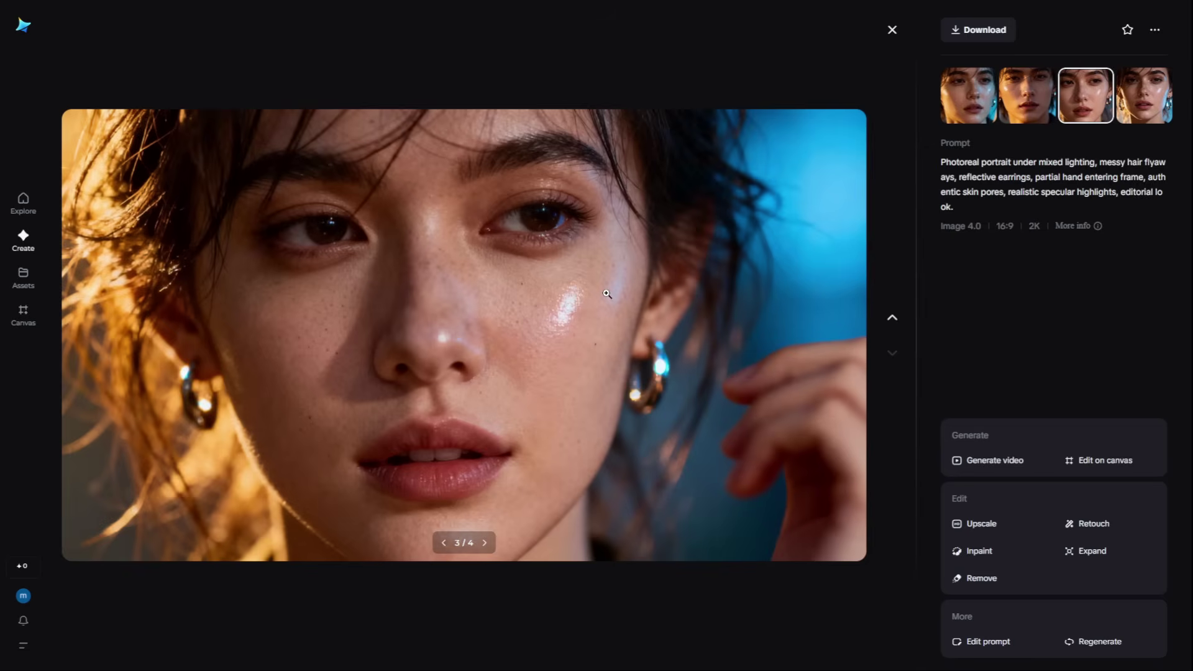
{"action": "key", "text": "Escape"}
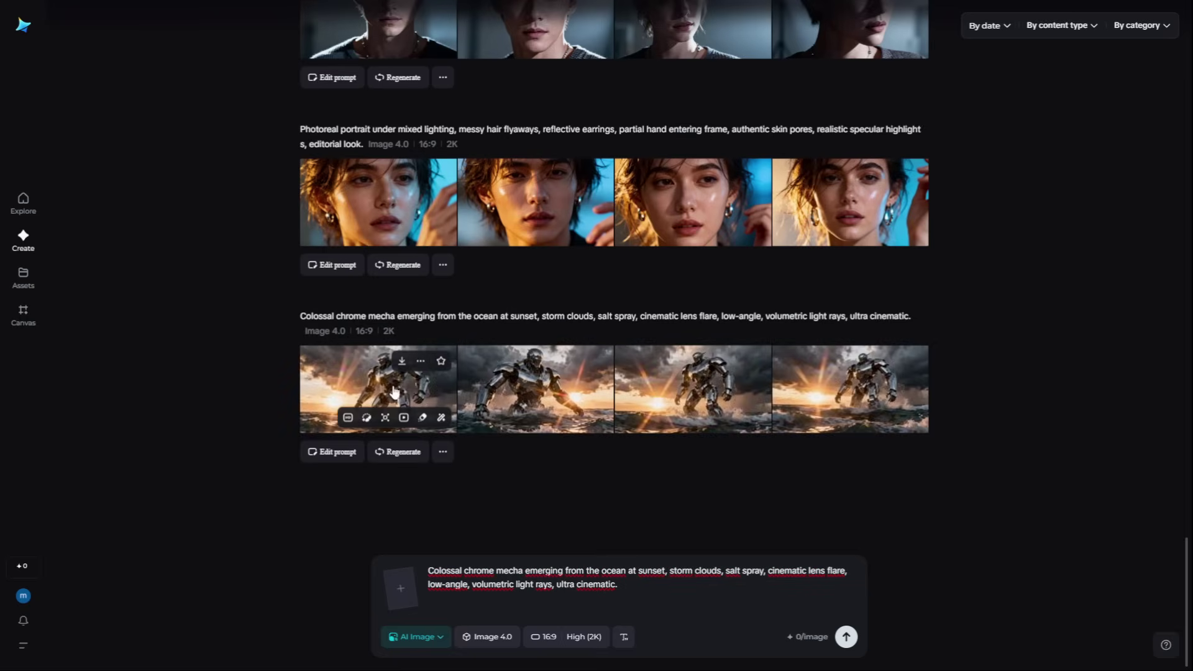
{"action": "left_click", "coordinate": [387, 378]}
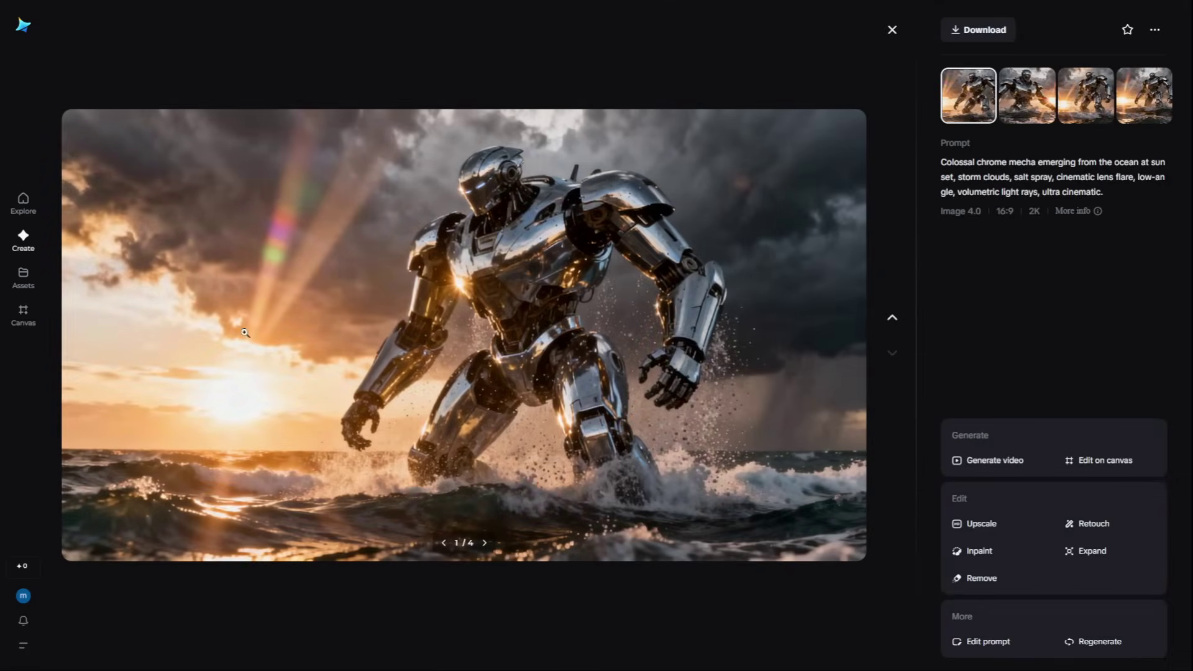
{"action": "key", "text": "Escape"}
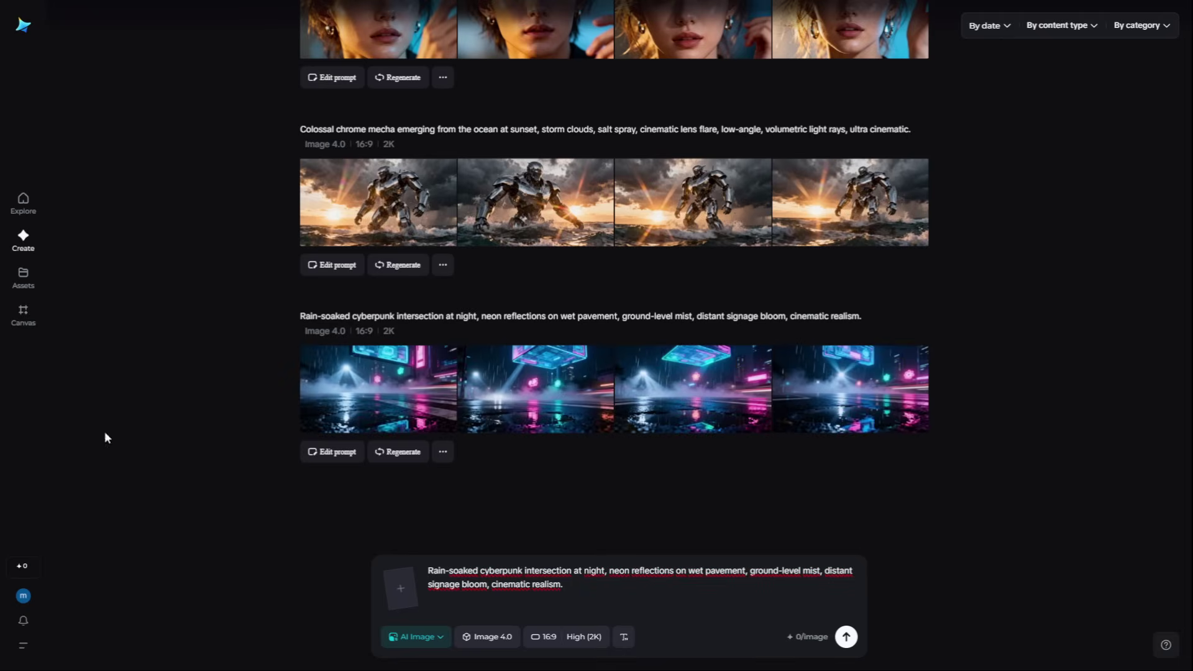
View the first cyberpunk intersection image and the bioluminescent reef image full size.
{"action": "left_click", "coordinate": [365, 392]}
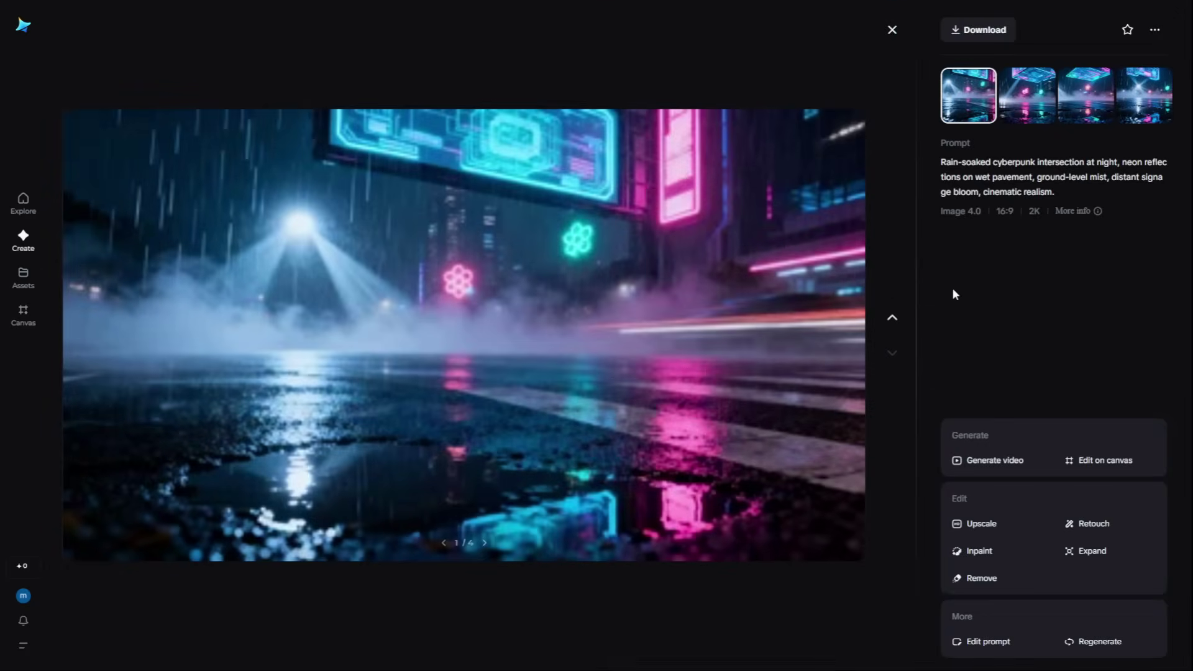
{"action": "mouse_move", "coordinate": [1174, 161]}
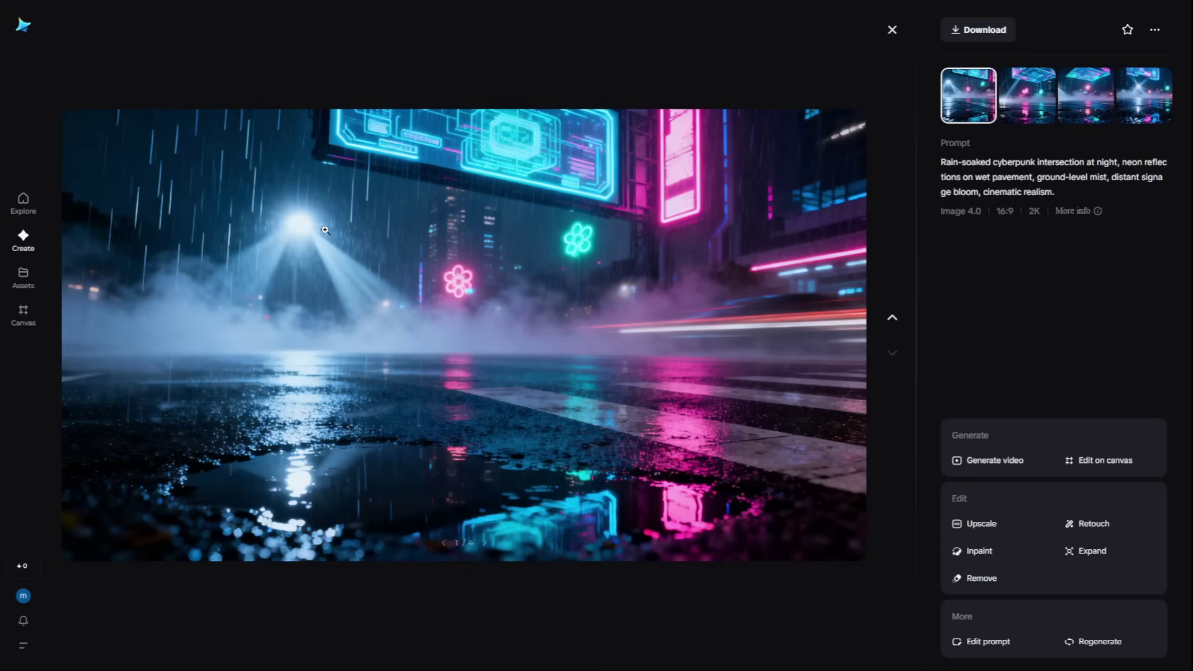
{"action": "key", "text": "Escape"}
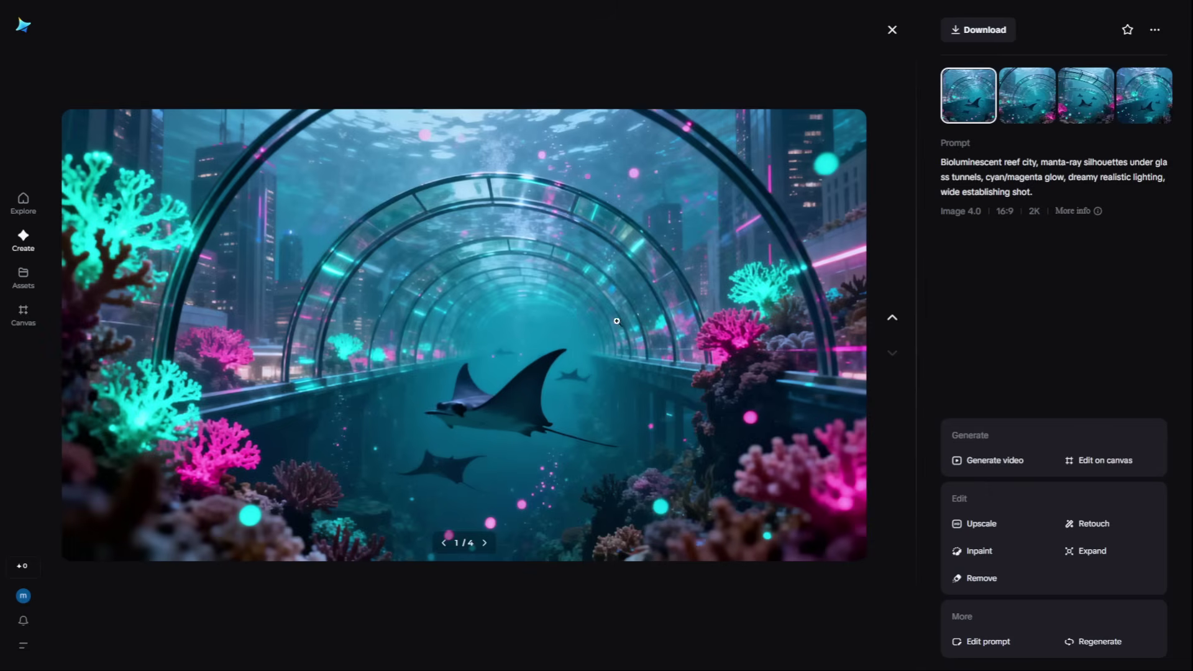
{"action": "key", "text": "Escape"}
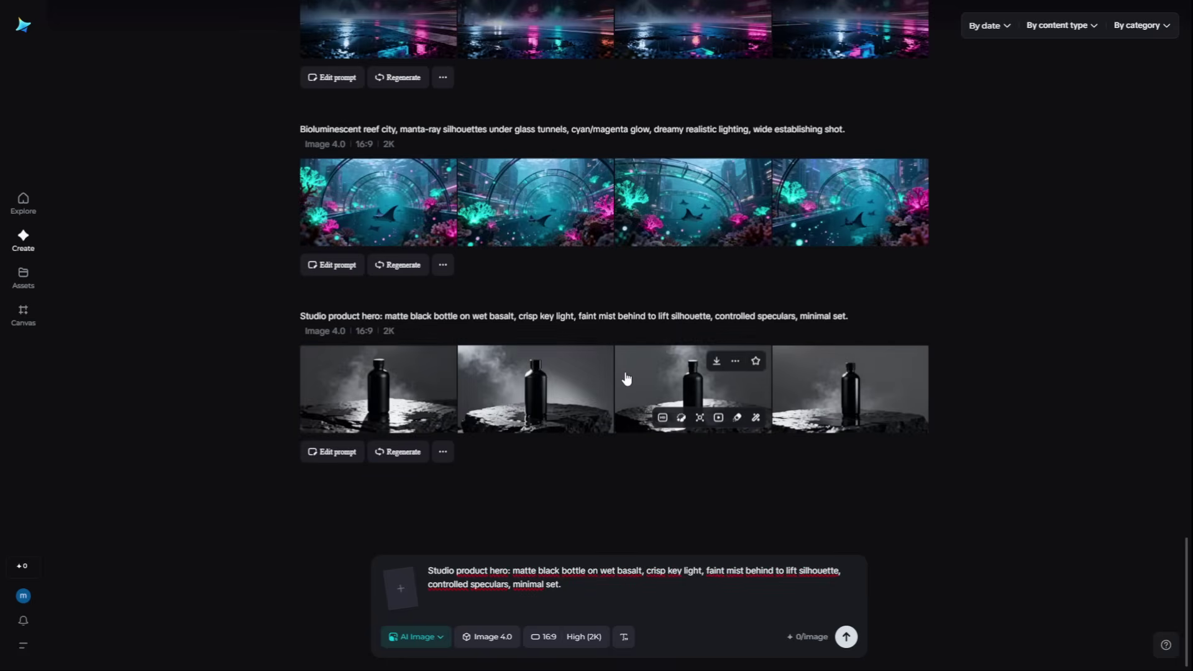
View the first black bottle and wristwatch images, then open the first floating sneaker image.
{"action": "left_click", "coordinate": [362, 372]}
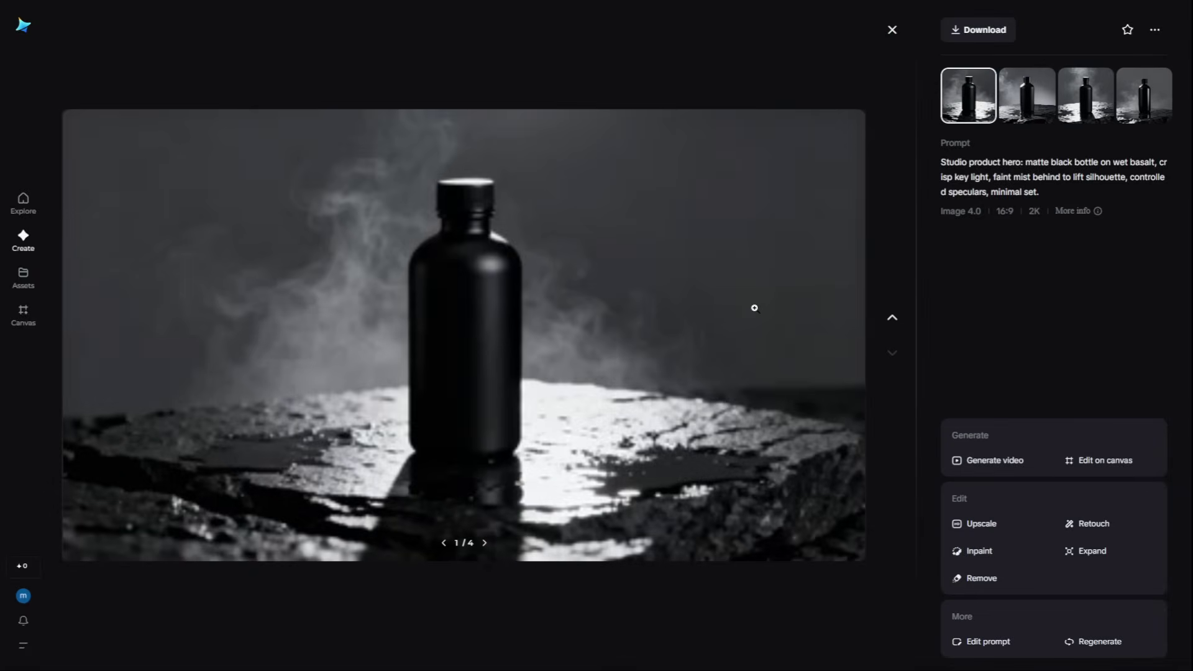
{"action": "key", "text": "Escape"}
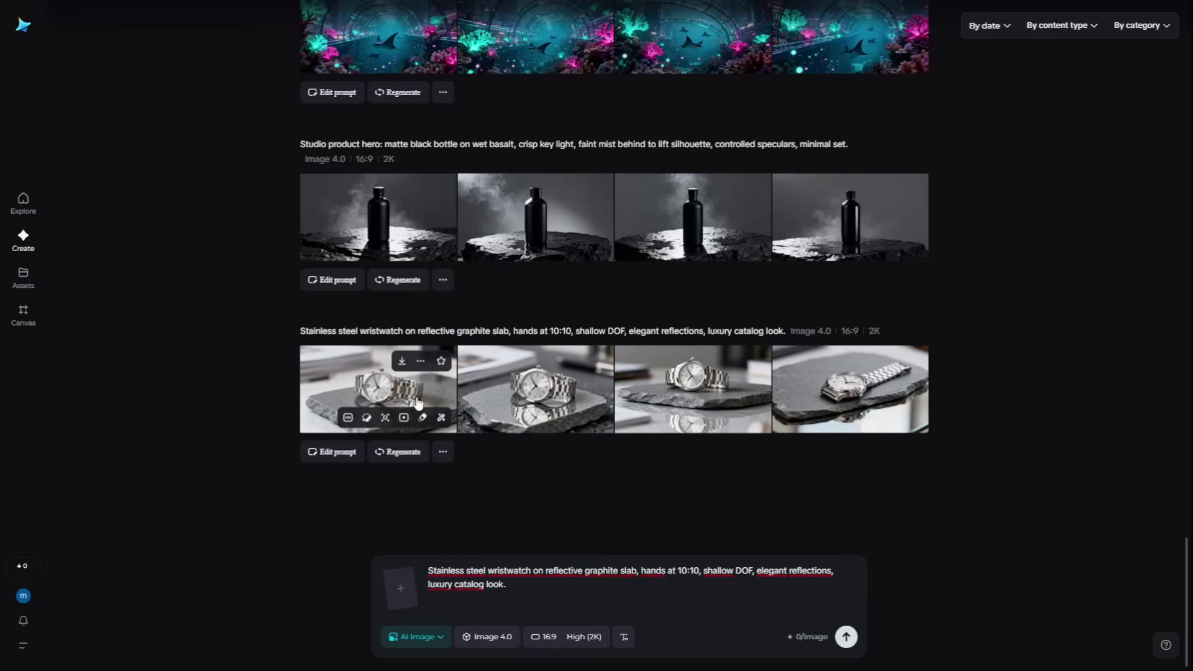
{"action": "left_click", "coordinate": [402, 384]}
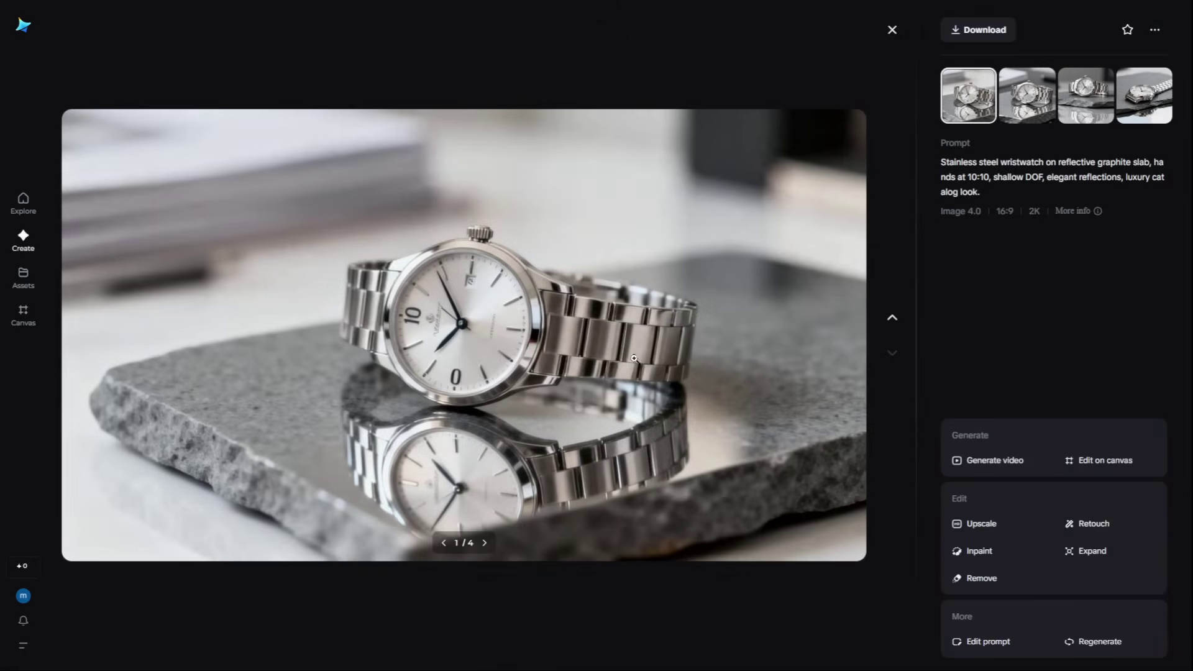
{"action": "key", "text": "Escape"}
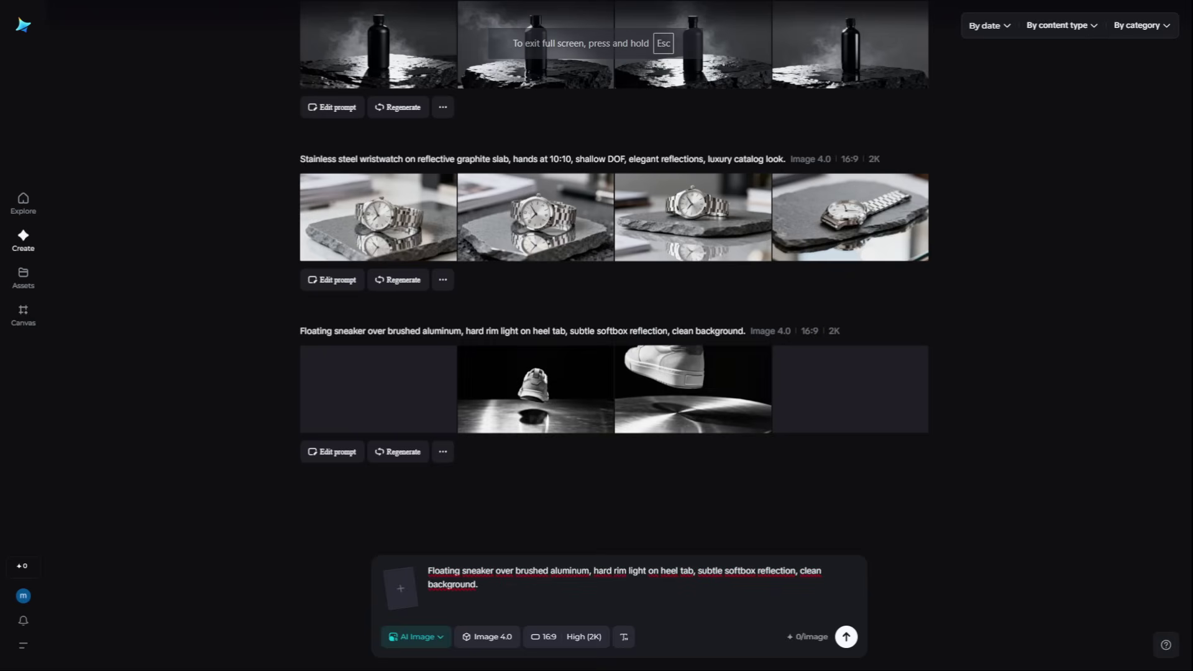
{"action": "left_click", "coordinate": [385, 391]}
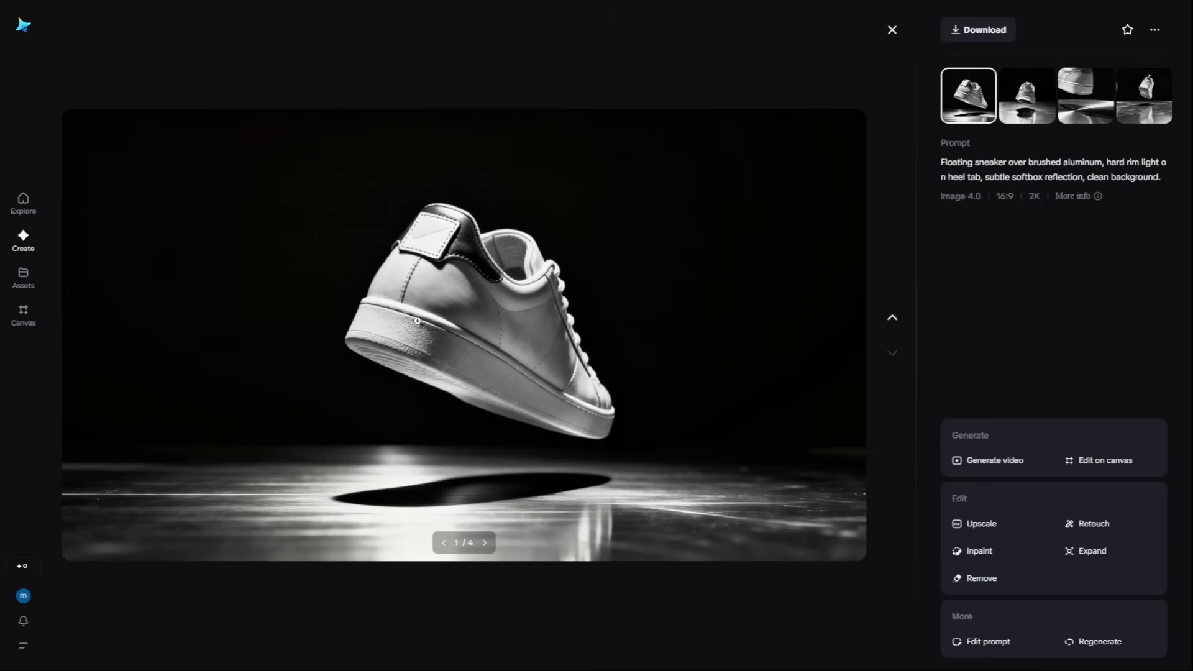